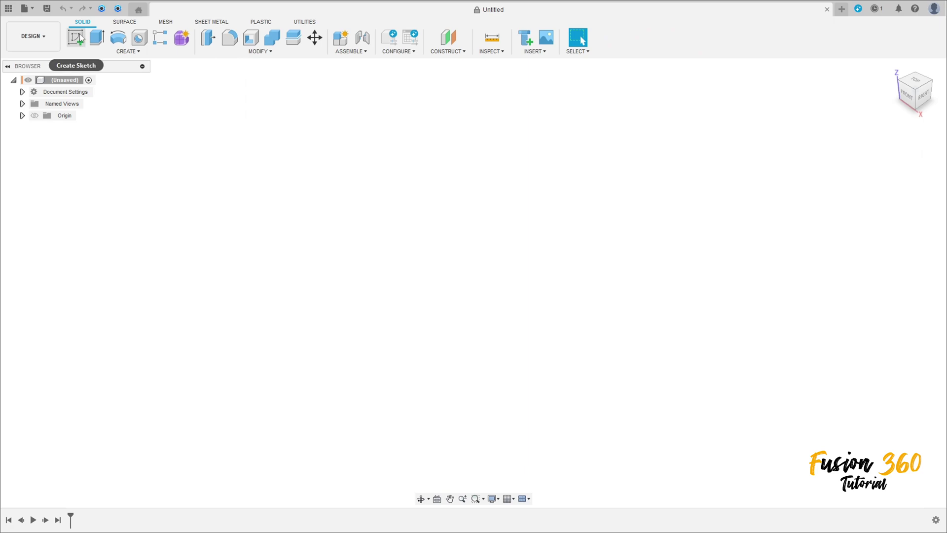
# On the XZ plane, sketch a 29 mm vertical construction line rising from the origin.
pyautogui.click(79, 35)
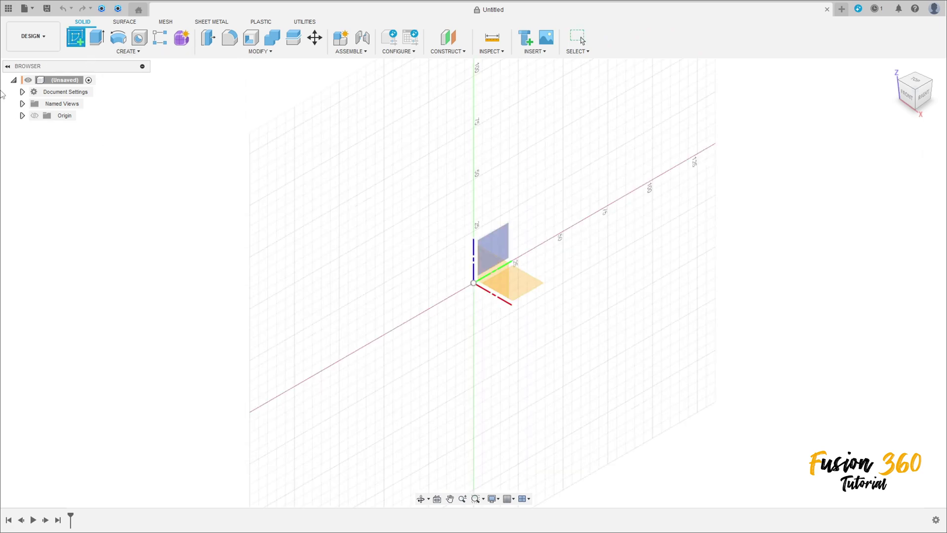
pyautogui.click(495, 254)
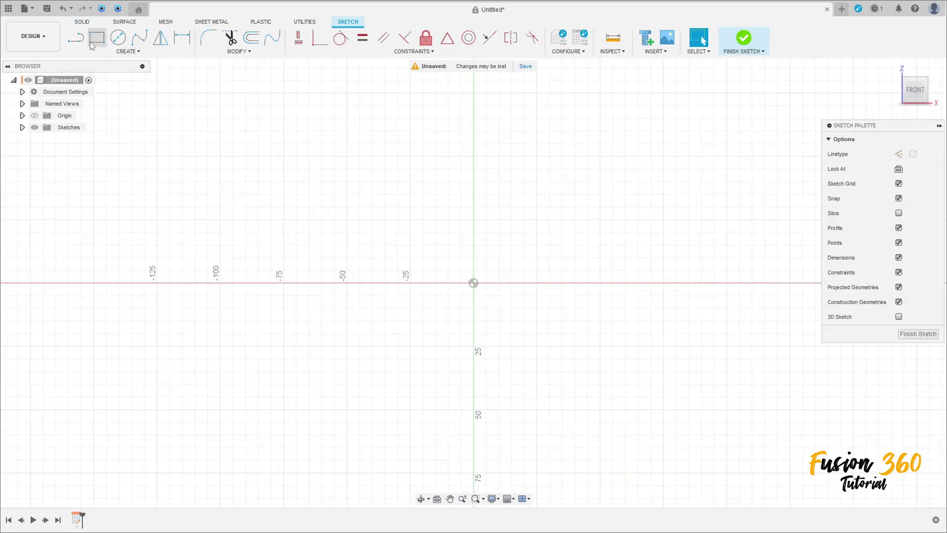
pyautogui.click(76, 38)
pyautogui.click(898, 154)
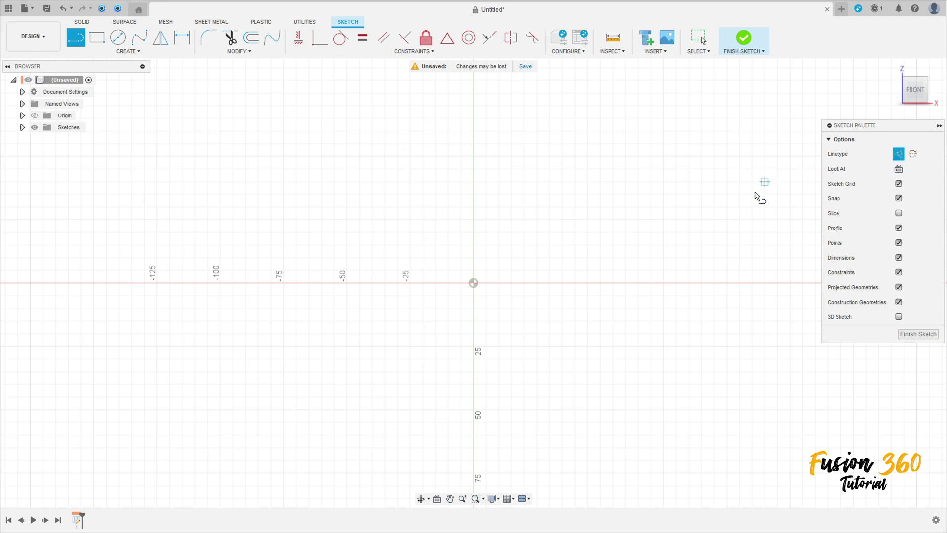
pyautogui.click(474, 282)
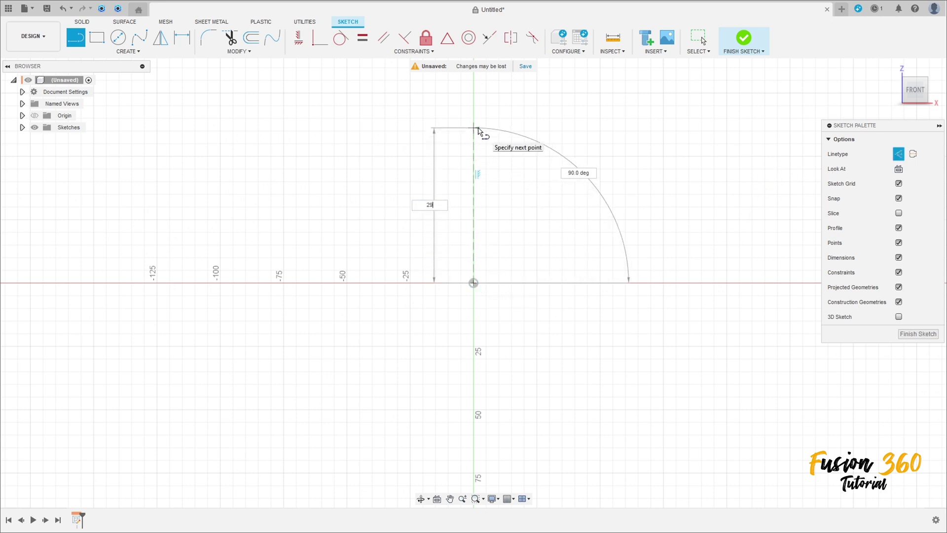
pyautogui.press('Return')
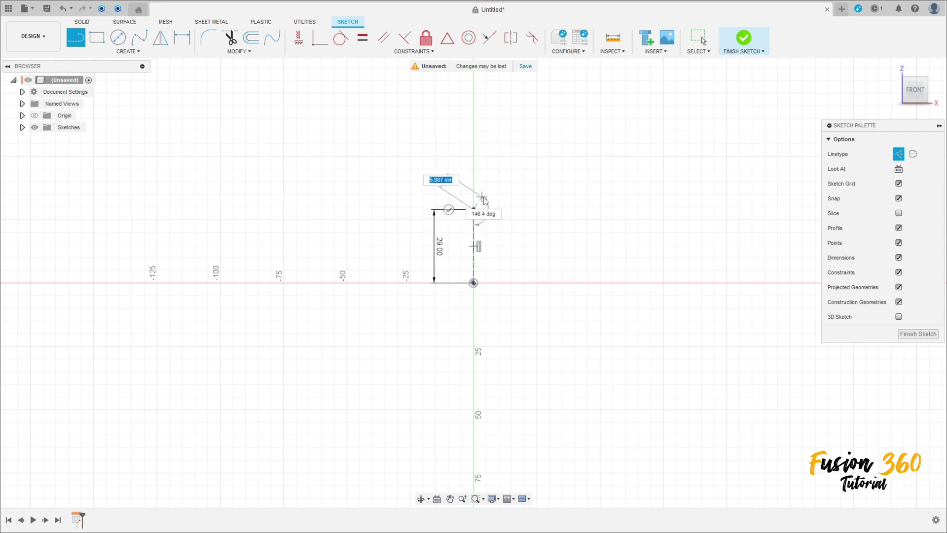
pyautogui.press('Escape')
pyautogui.press('l')
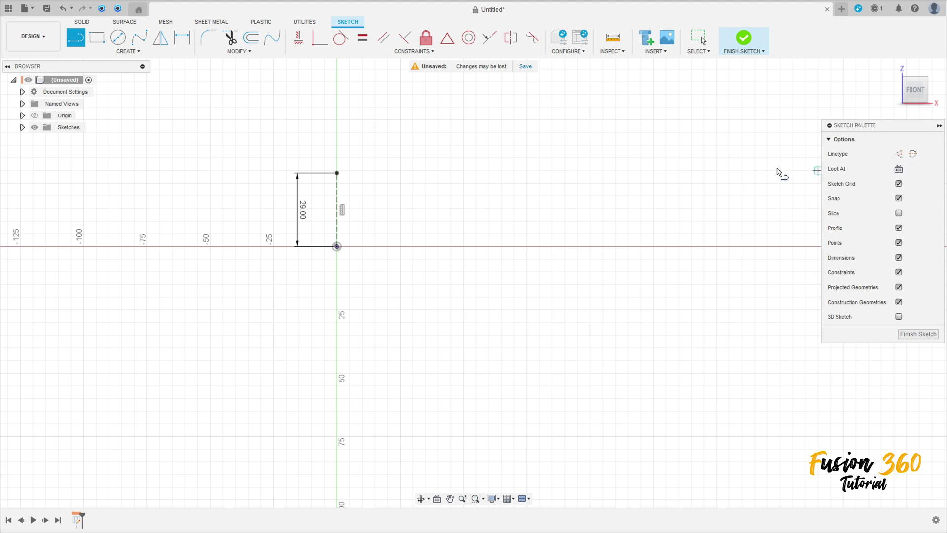
pyautogui.scroll(2, 443, 232)
pyautogui.moveTo(388, 228); pyautogui.dragTo(338, 269, button='middle')
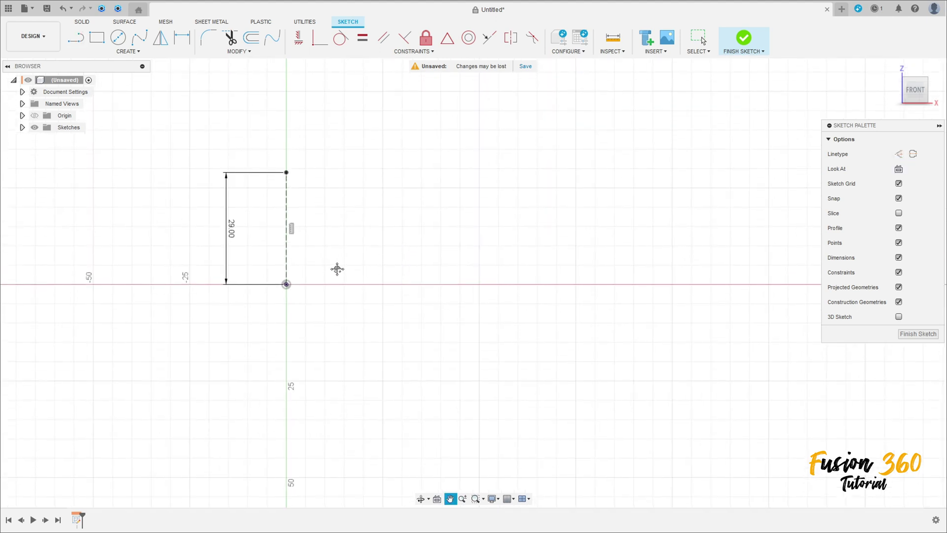
# Draw the profile lines: 45 mm base, 12 mm rise, 2 mm inward step, slope and leftward ledge.
pyautogui.click(306, 284)
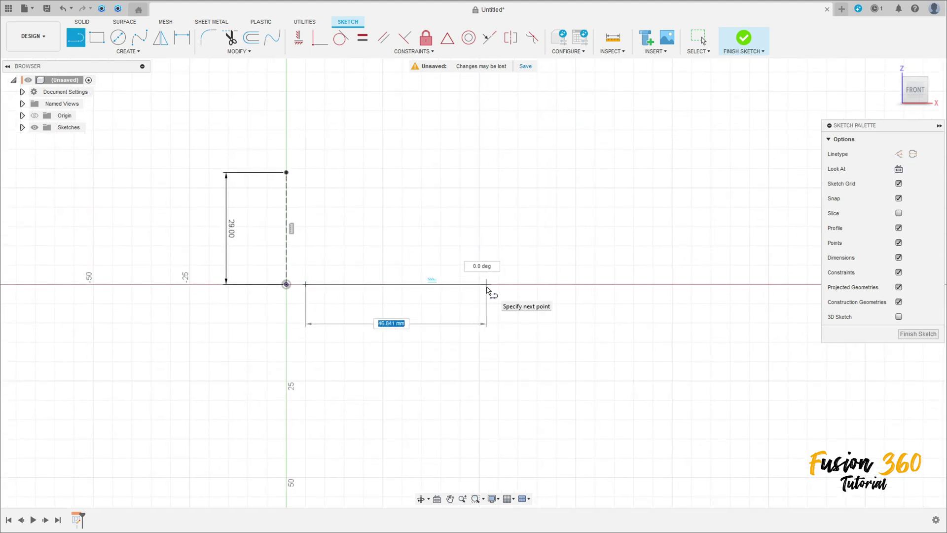
pyautogui.press('Tab')
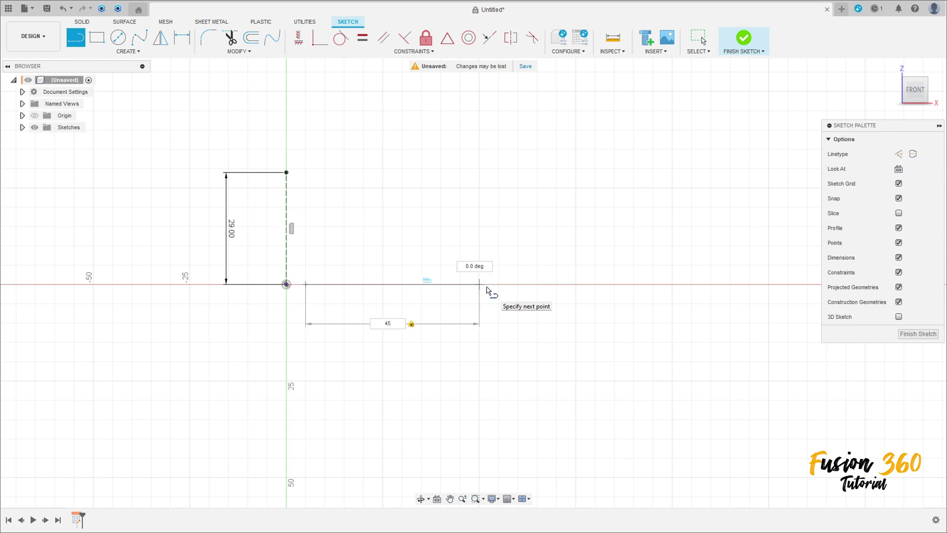
pyautogui.click(482, 281)
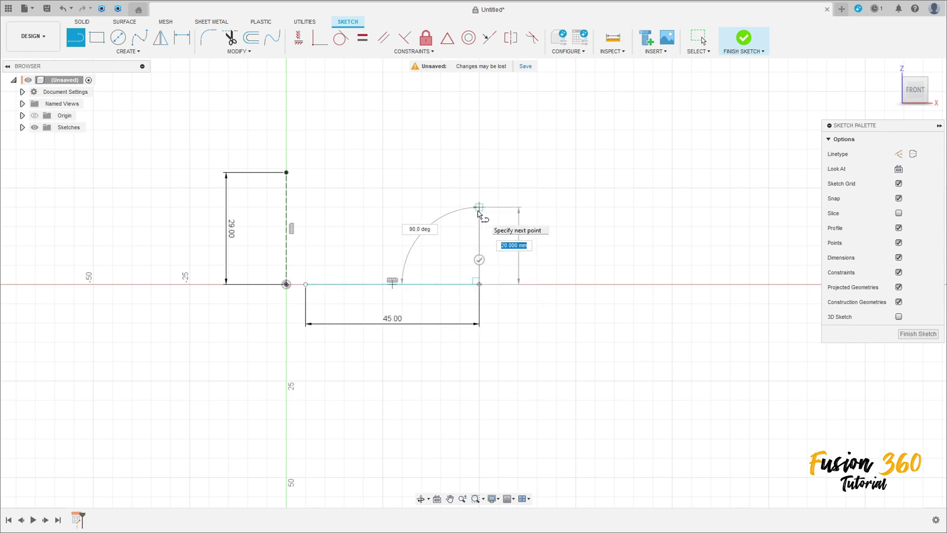
pyautogui.press('Return')
pyautogui.scroll(5, 482, 214)
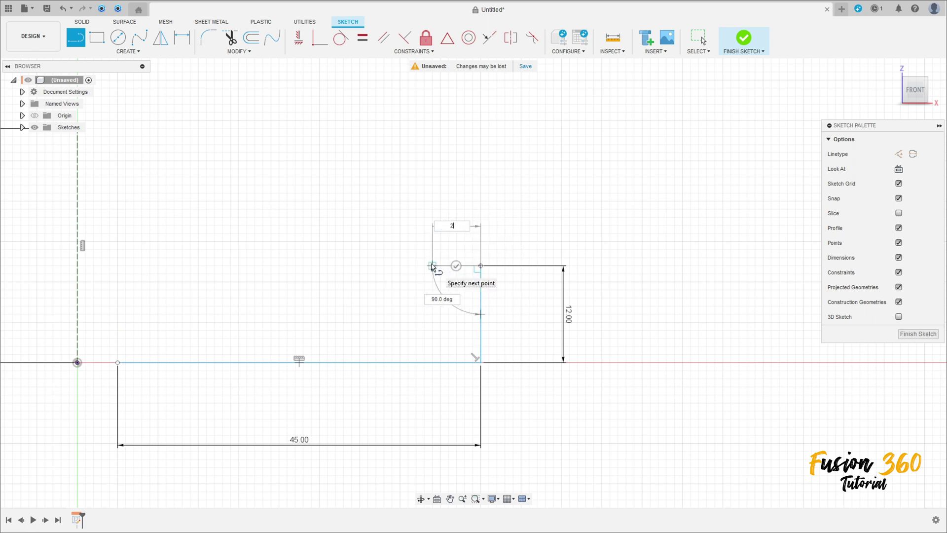
pyautogui.write('2')
pyautogui.press('Return')
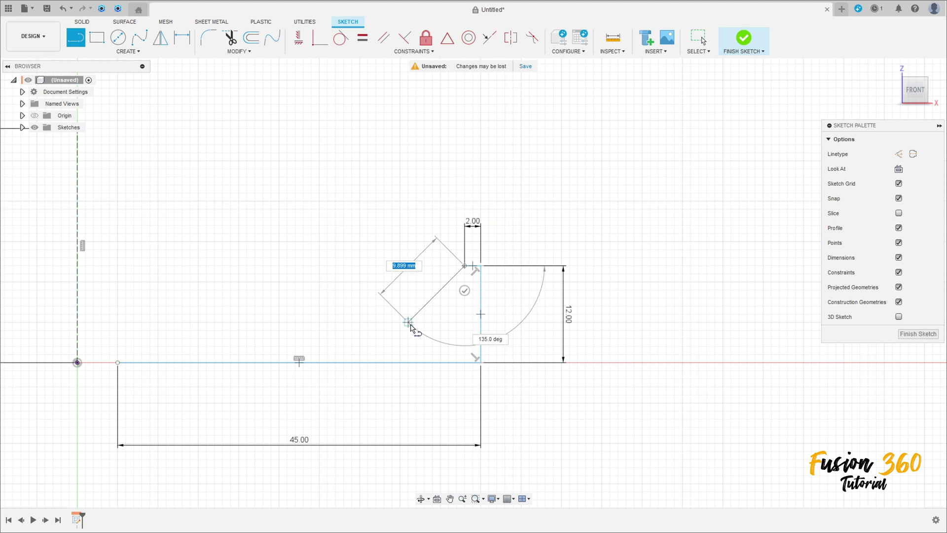
pyautogui.click(408, 322)
pyautogui.click(223, 321)
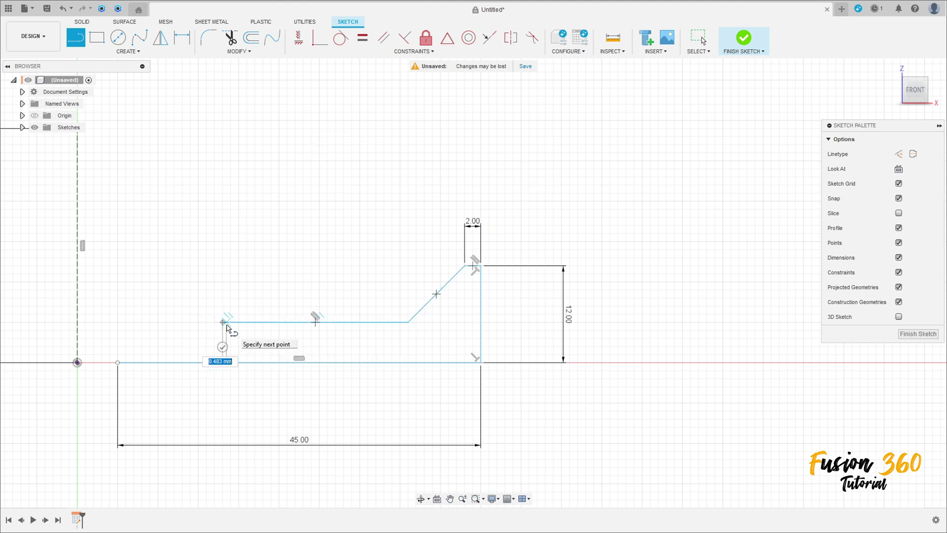
pyautogui.press('Escape')
# Dimension the base line's start 3 mm from the origin.
pyautogui.press('d')
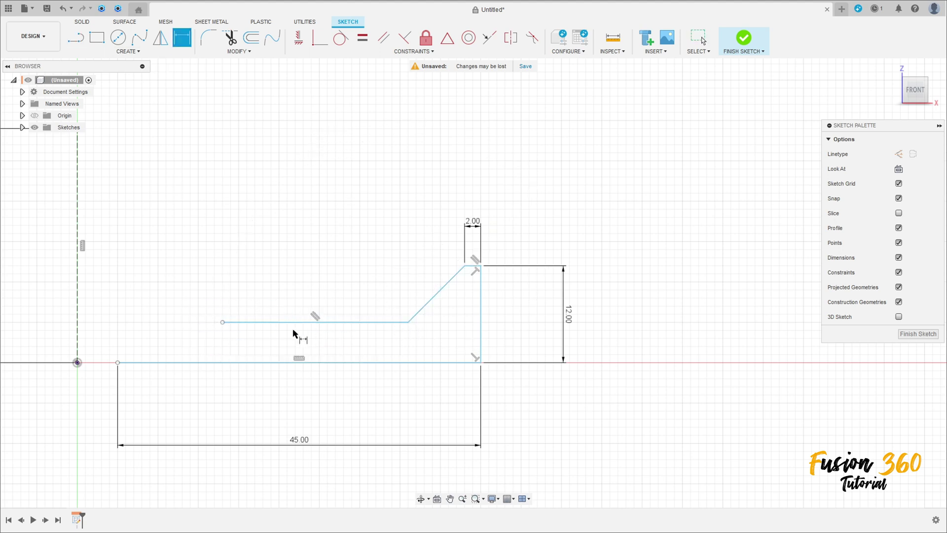
pyautogui.click(118, 363)
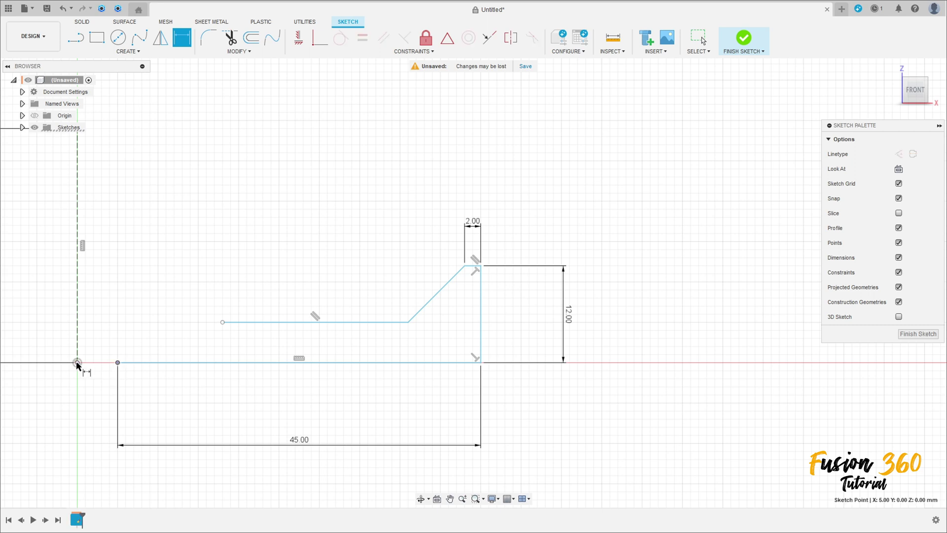
pyautogui.click(78, 363)
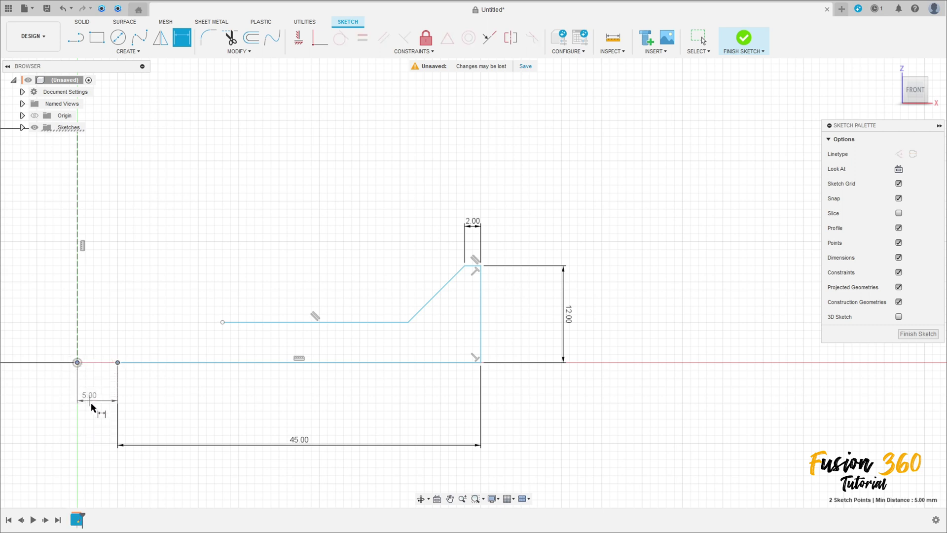
pyautogui.click(101, 445)
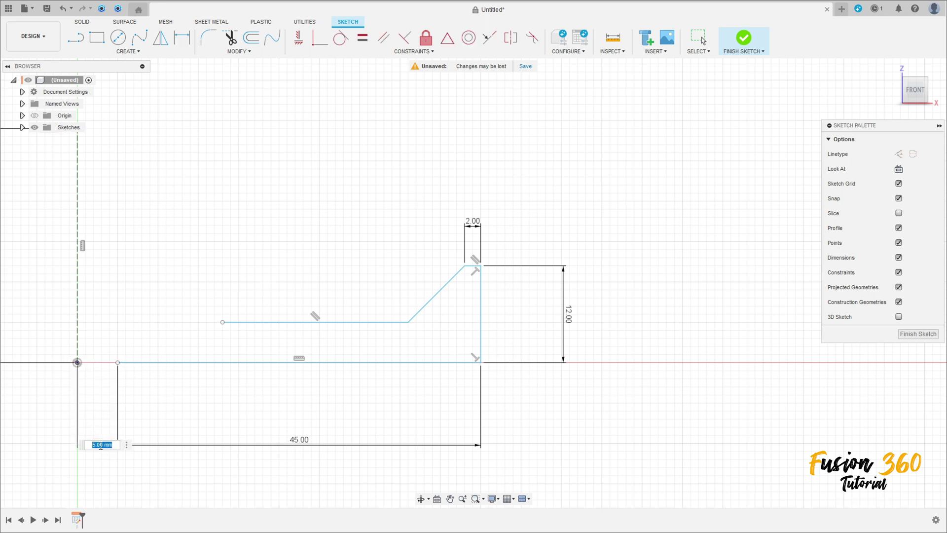
pyautogui.write('3')
pyautogui.press('Return')
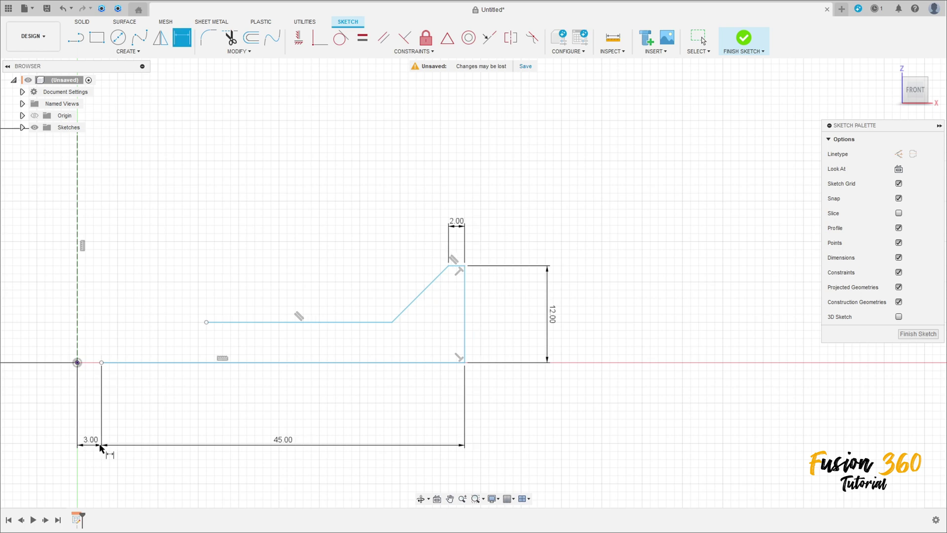
# Dimension the ledge 6 mm above the base and the slope angle at 135°.
pyautogui.click(370, 323)
pyautogui.click(349, 363)
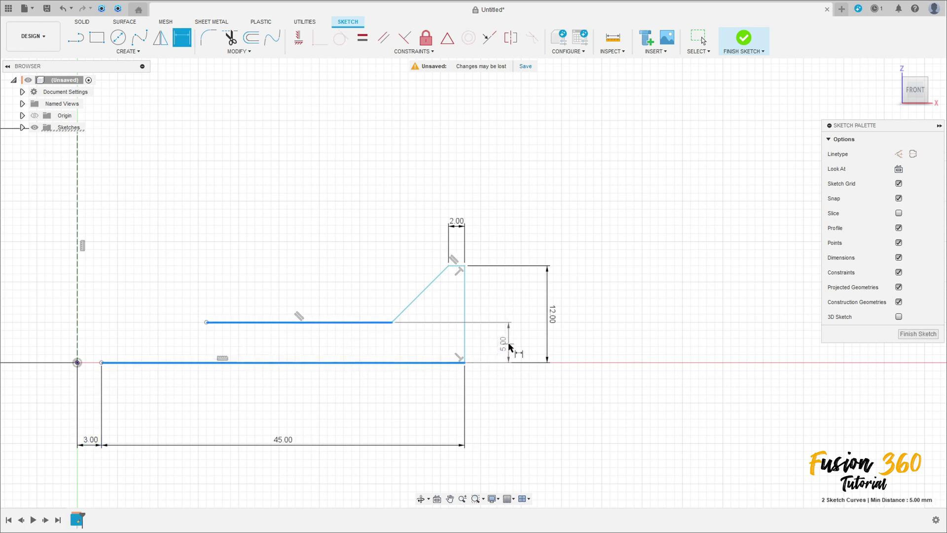
pyautogui.click(509, 343)
pyautogui.write('6')
pyautogui.press('Return')
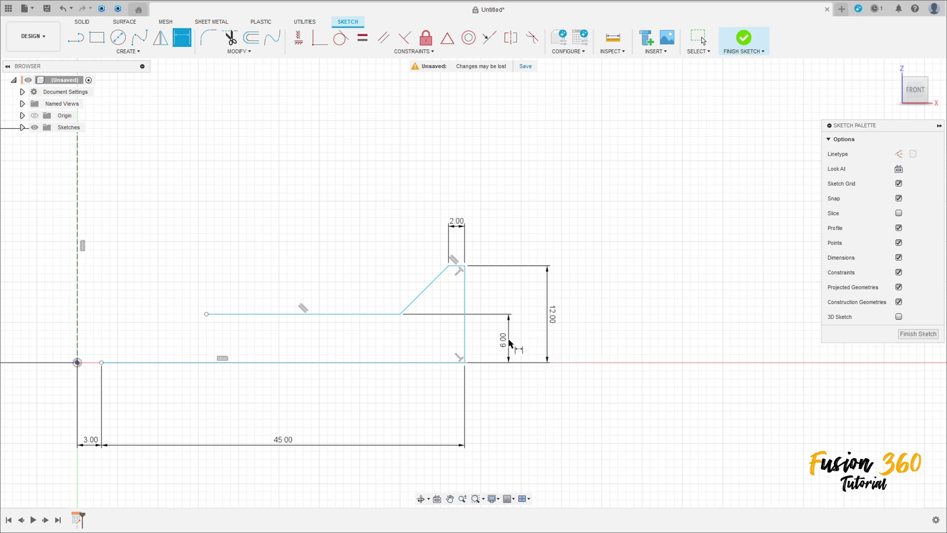
pyautogui.click(423, 293)
pyautogui.click(360, 313)
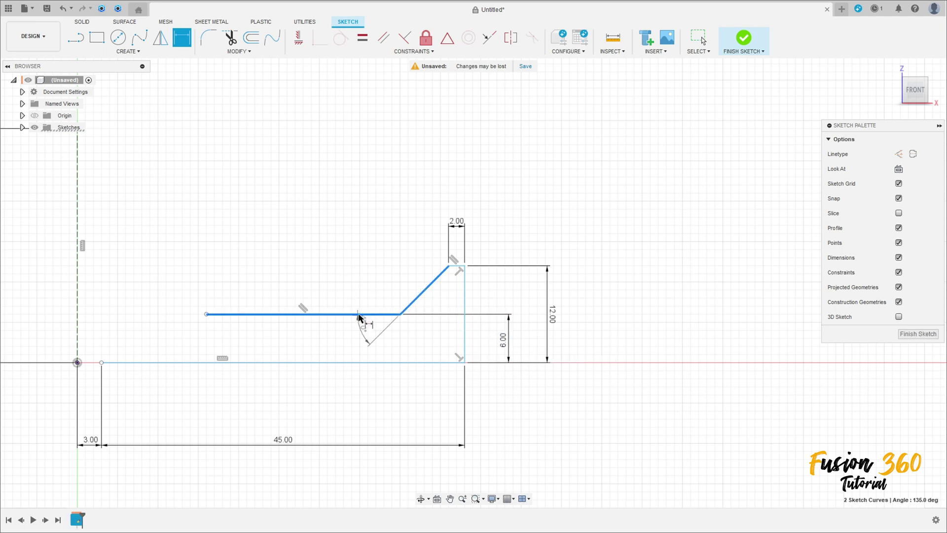
pyautogui.click(380, 276)
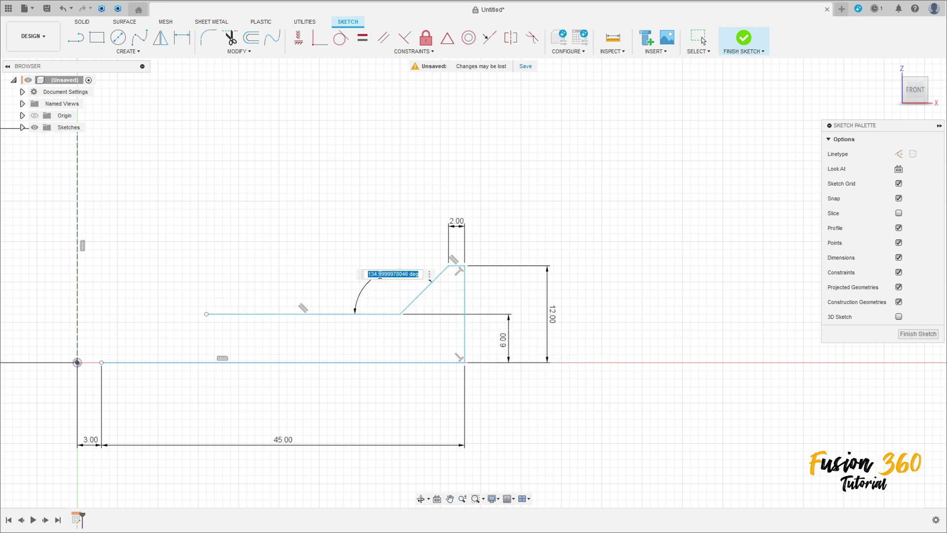
pyautogui.write('135')
pyautogui.press('Return')
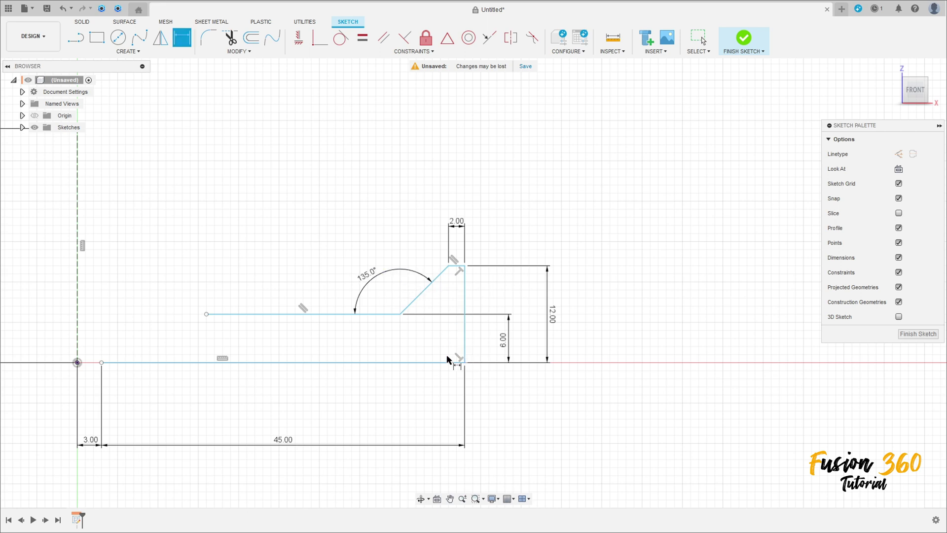
# Align the profile's start point horizontally with the origin.
pyautogui.click(298, 39)
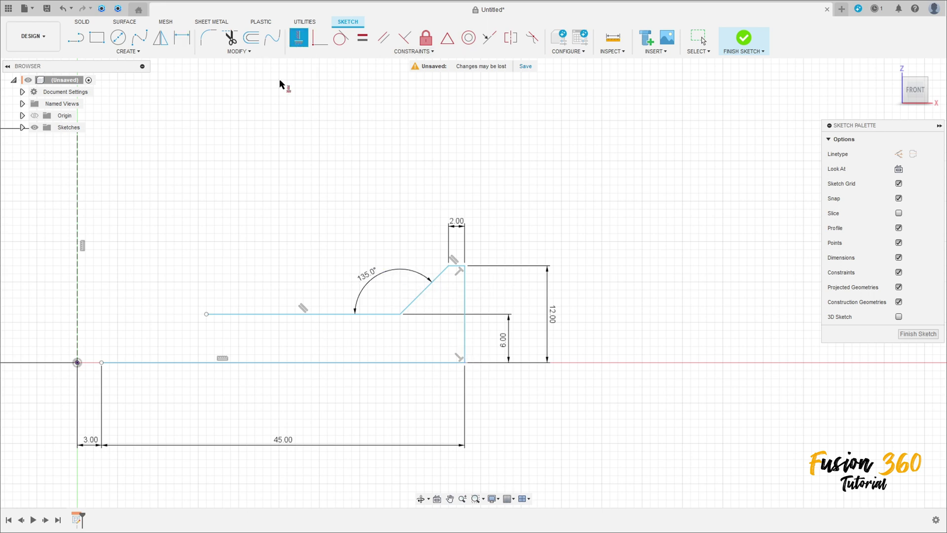
pyautogui.click(101, 363)
pyautogui.click(77, 363)
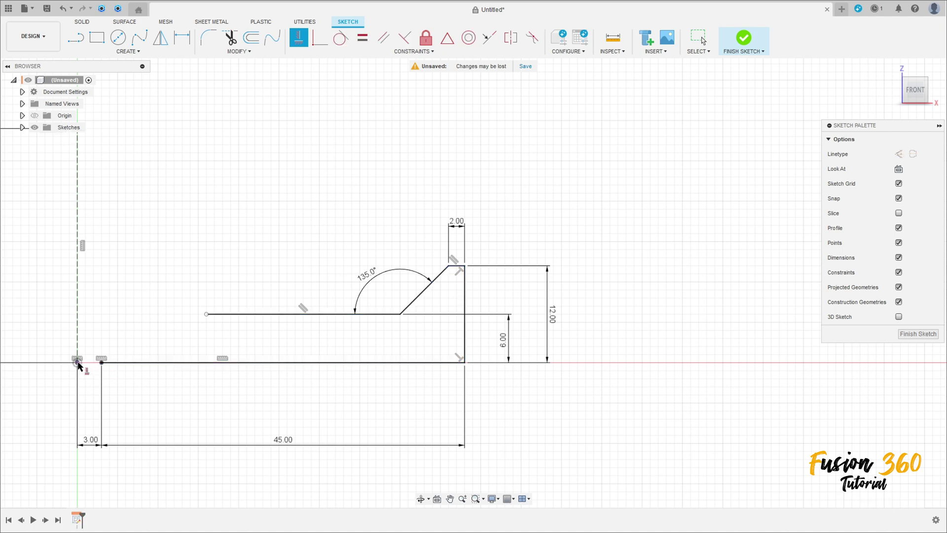
pyautogui.moveTo(442, 356); pyautogui.dragTo(568, 387, button='middle')
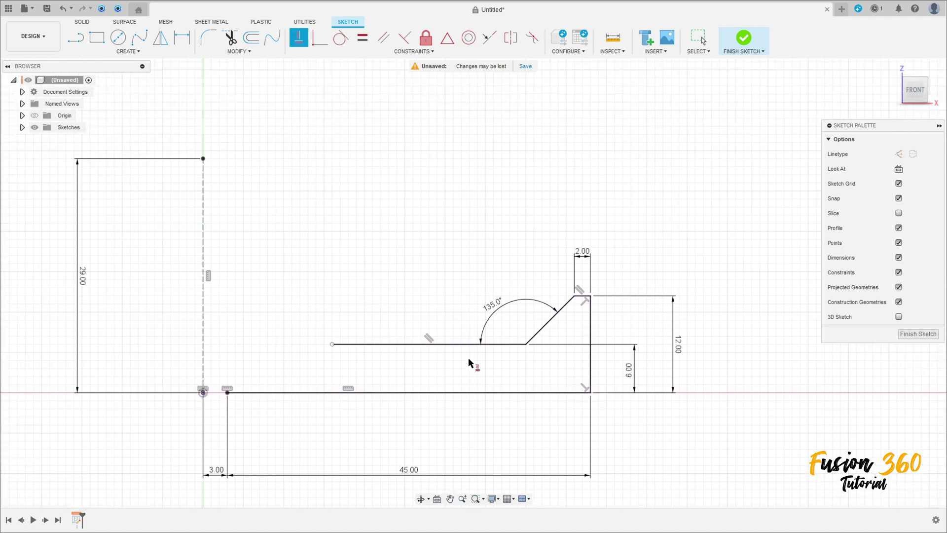
# Draw the tall stepped wall on the left, running down to the base.
pyautogui.click(75, 40)
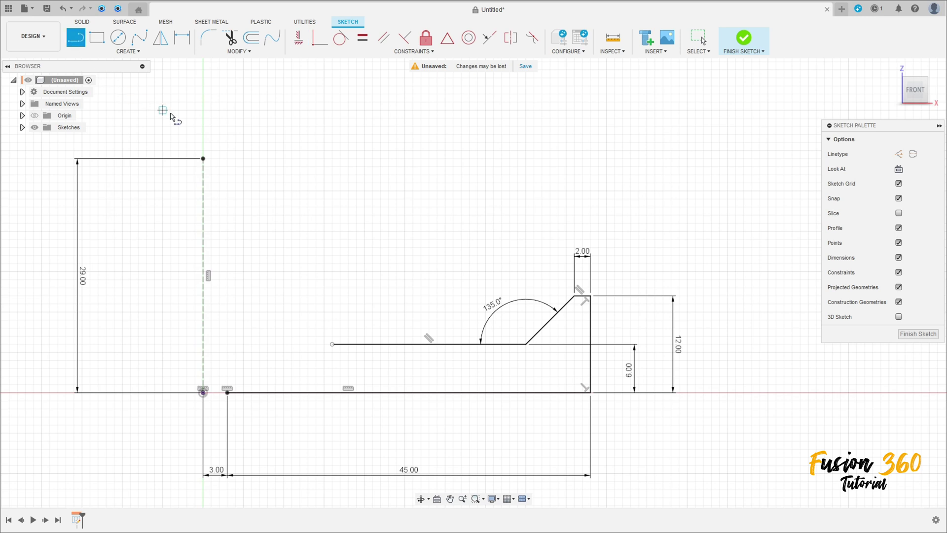
pyautogui.click(332, 344)
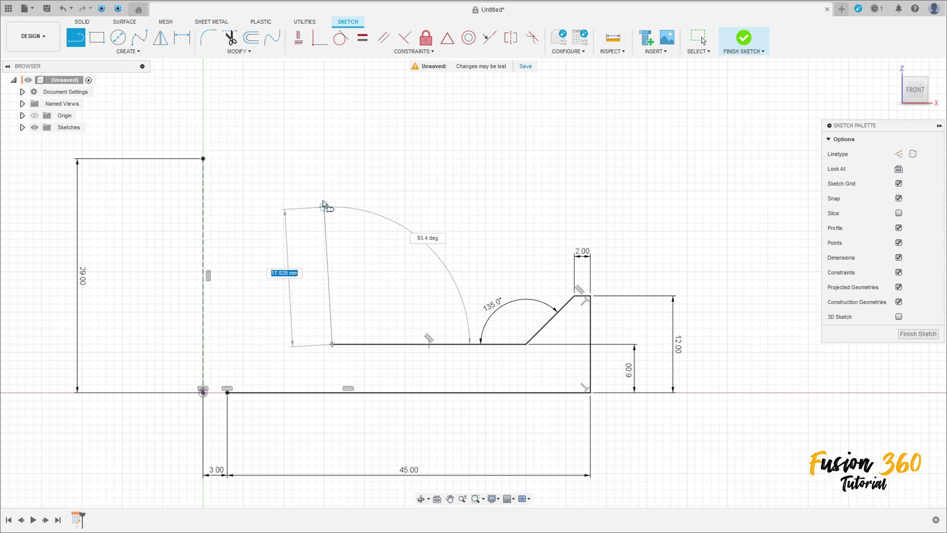
pyautogui.click(332, 158)
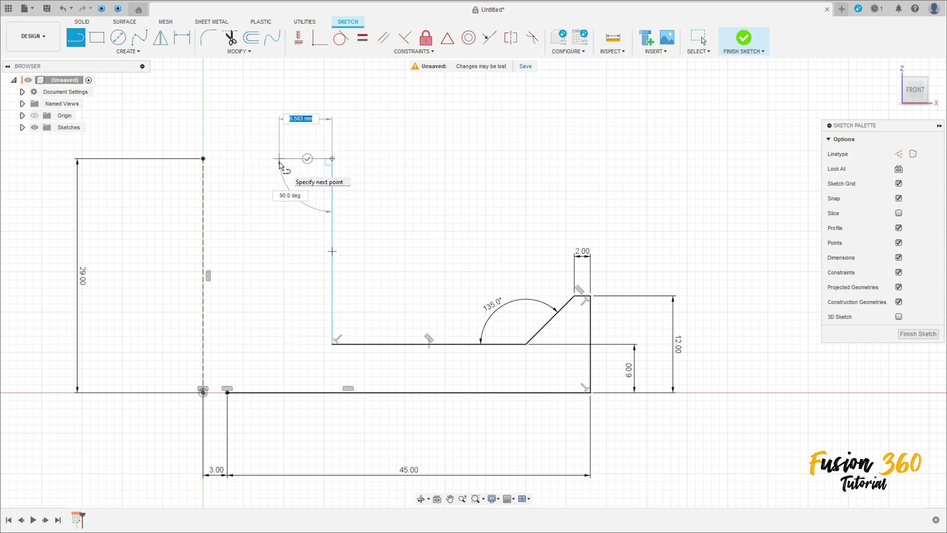
pyautogui.click(279, 158)
pyautogui.click(279, 214)
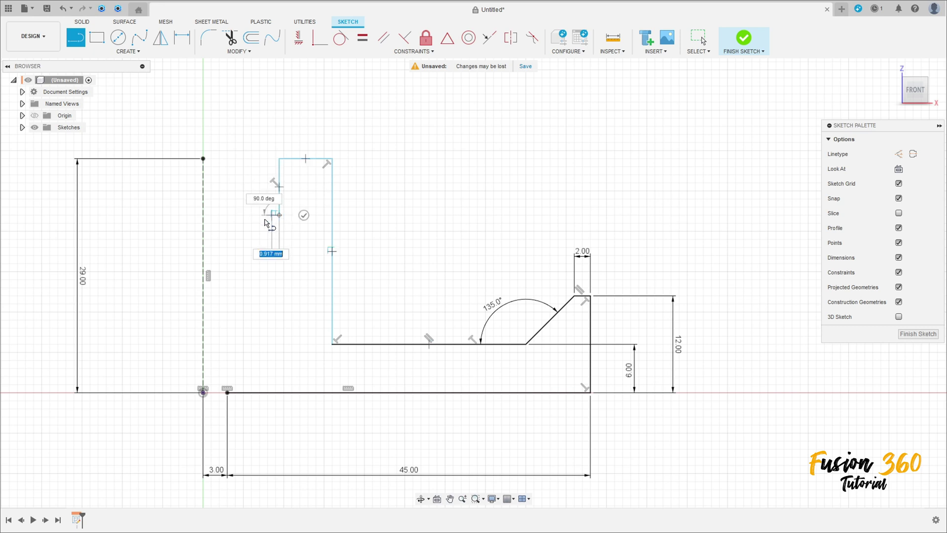
pyautogui.click(234, 214)
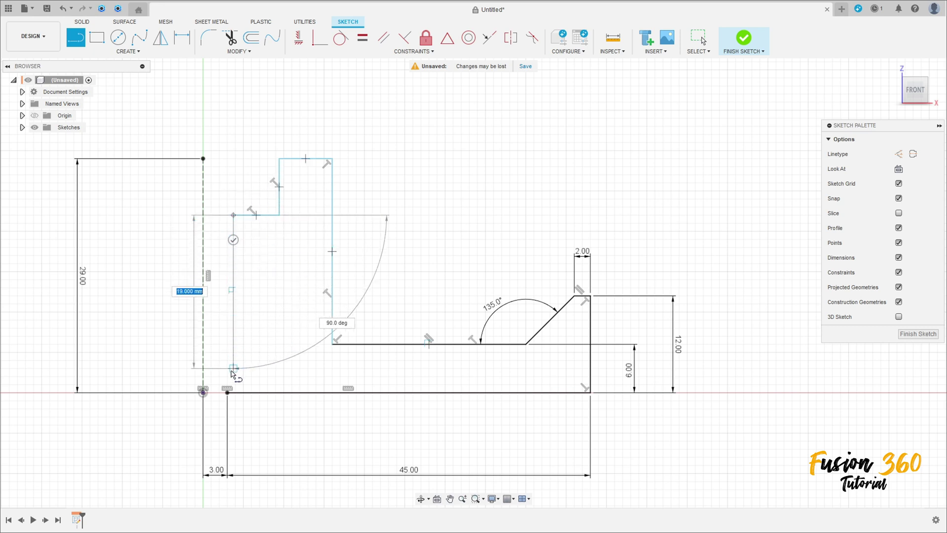
pyautogui.click(234, 392)
pyautogui.press('Escape')
pyautogui.scroll(1, 253, 357)
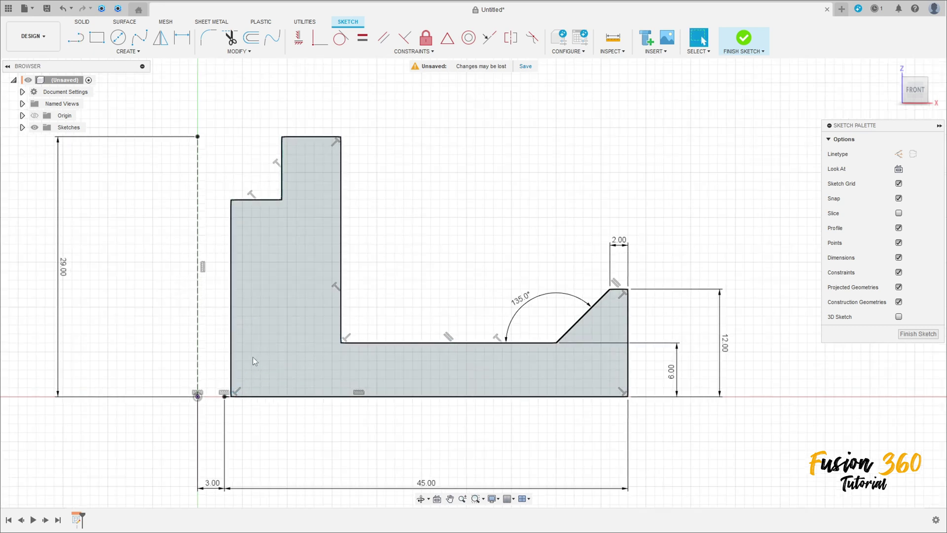
# Make the wall's bottom corner coincident with the 3.00 dimension point.
pyautogui.click(324, 44)
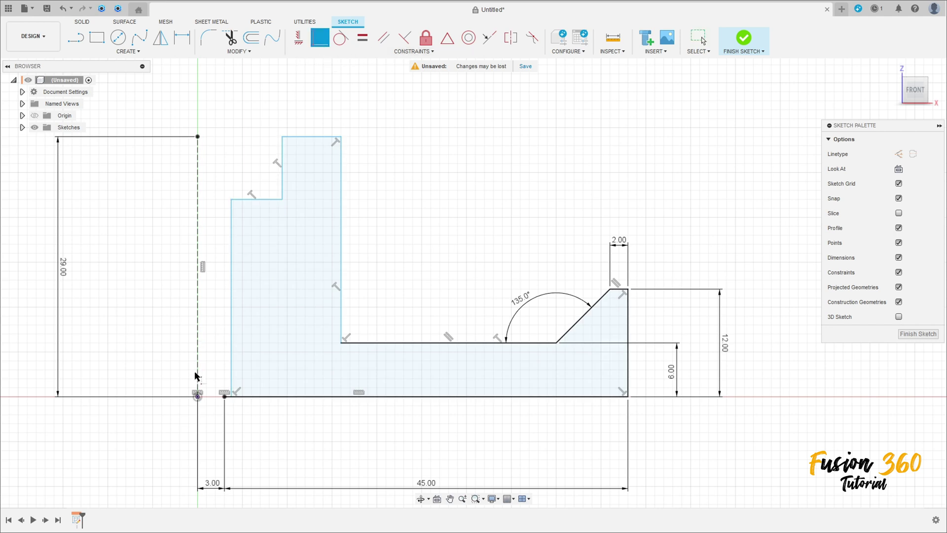
pyautogui.click(226, 399)
pyautogui.click(223, 396)
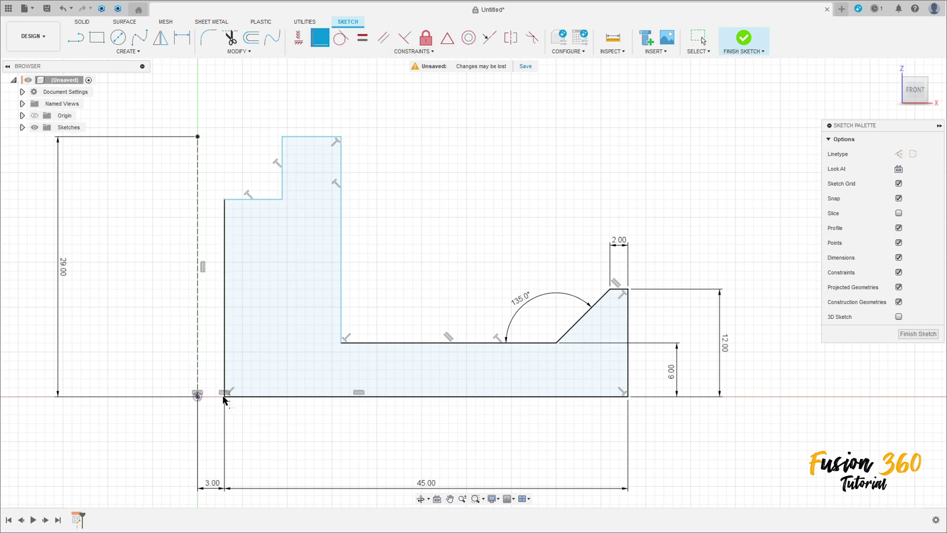
pyautogui.moveTo(253, 250); pyautogui.dragTo(266, 303, button='middle')
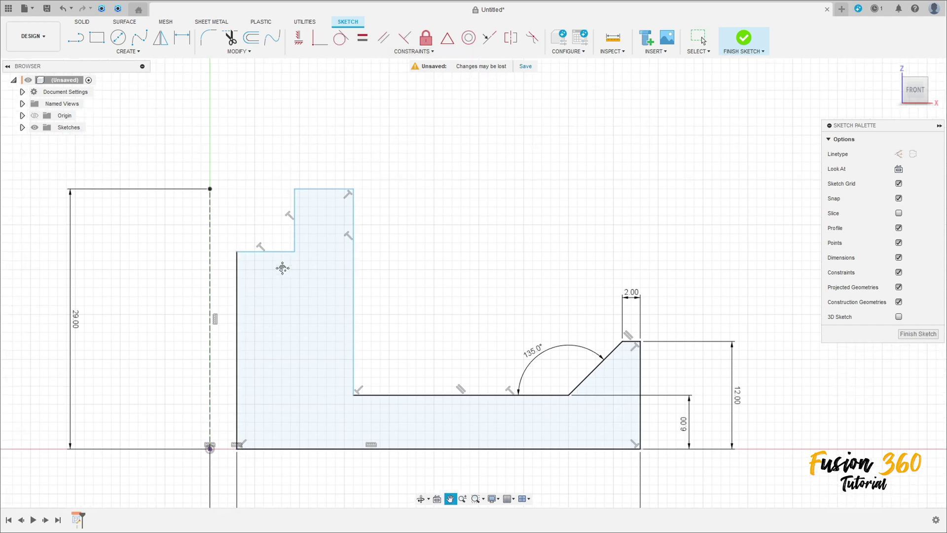
# Dimension the step 5.50 and the wall top 10.00 from the axis.
pyautogui.click(182, 38)
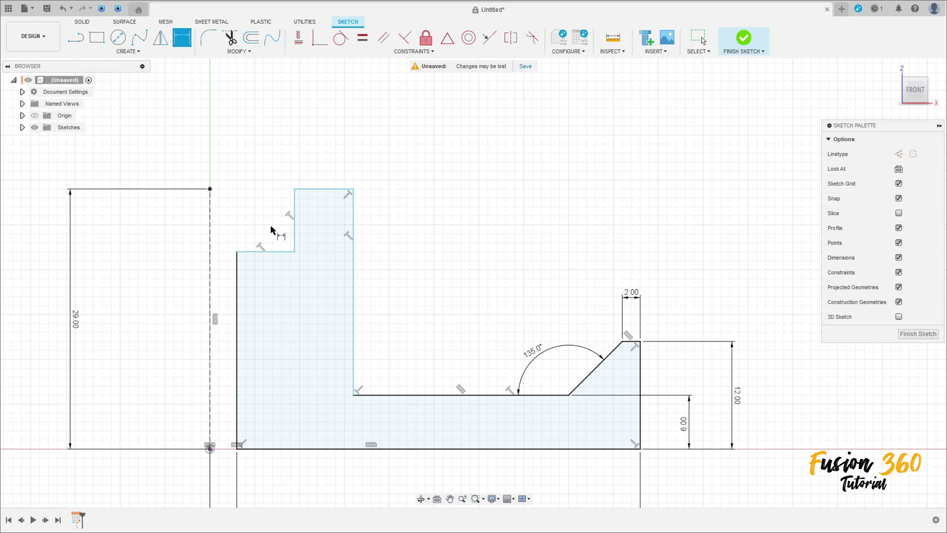
pyautogui.click(295, 229)
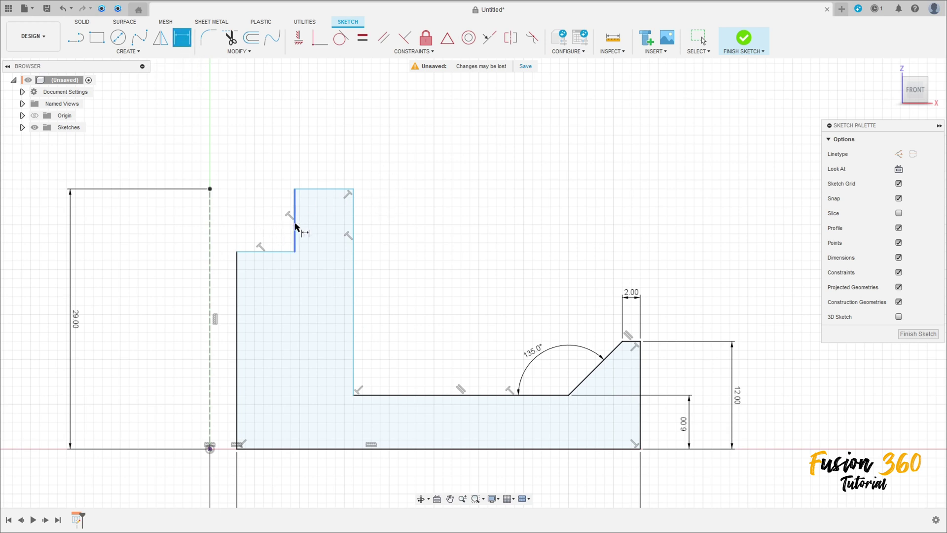
pyautogui.click(211, 224)
pyautogui.click(310, 176)
pyautogui.write('5')
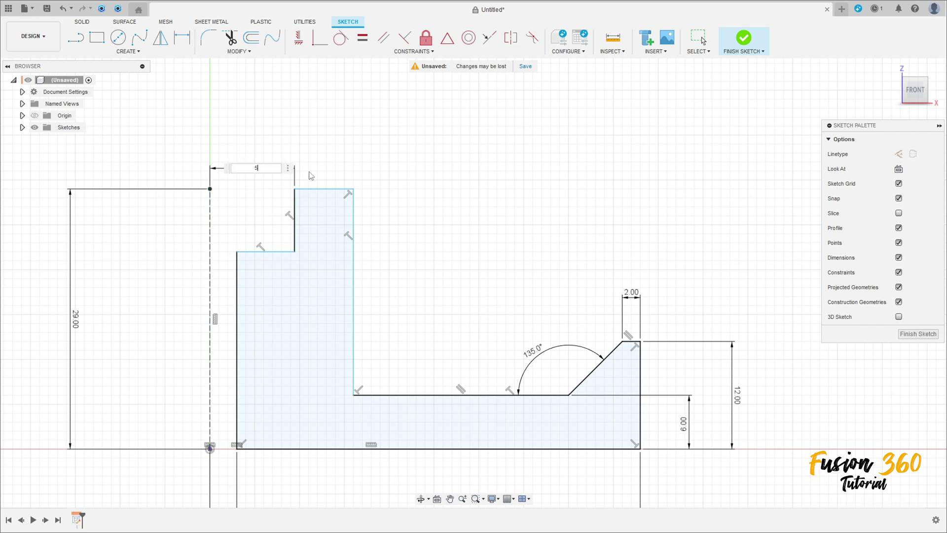
pyautogui.write(',5')
pyautogui.press('Return')
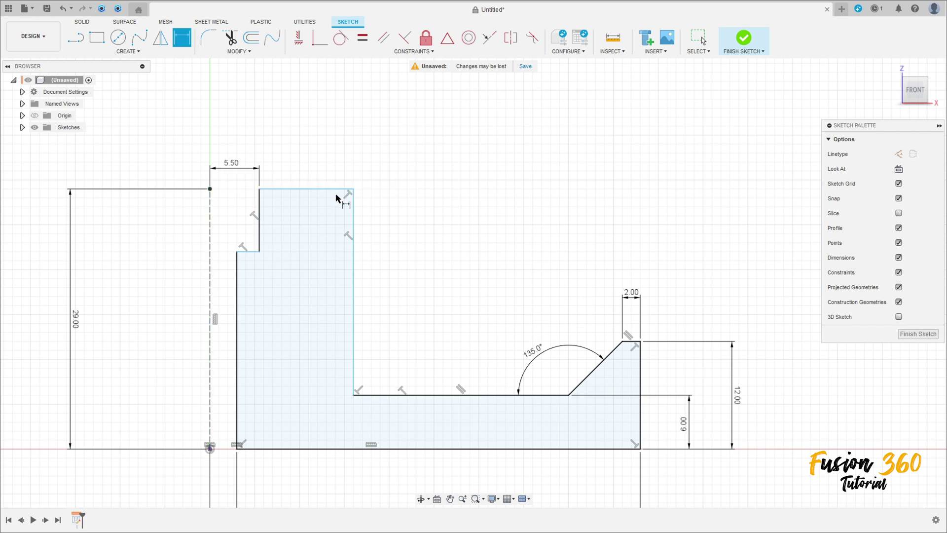
pyautogui.click(353, 210)
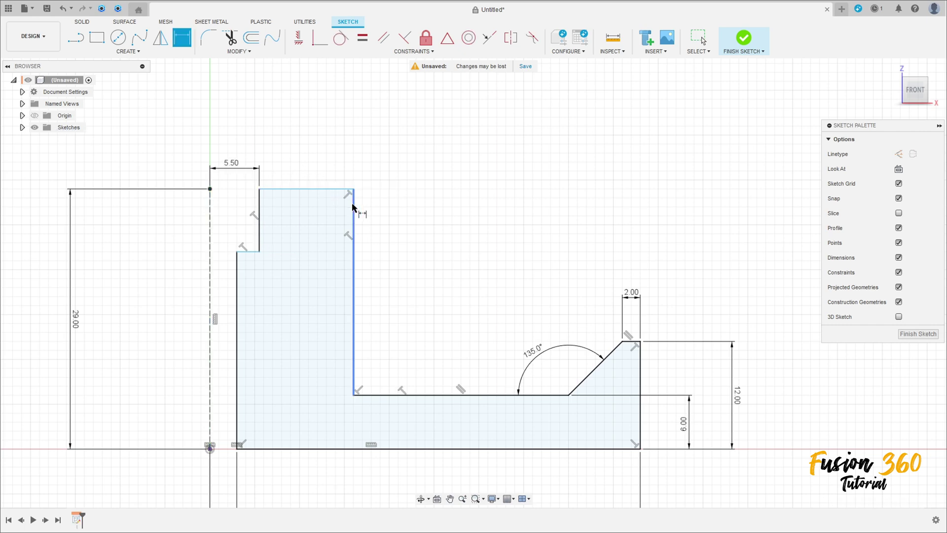
pyautogui.click(208, 227)
pyautogui.click(271, 115)
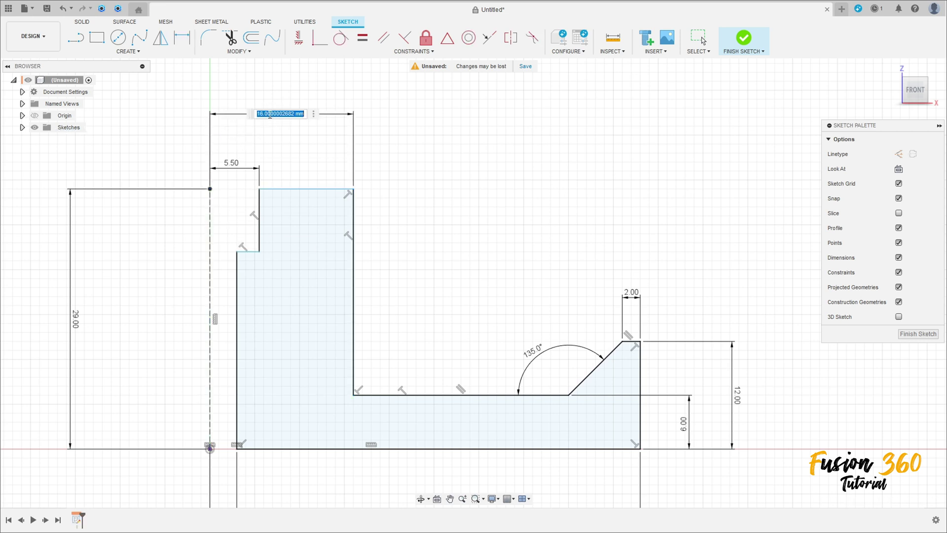
pyautogui.write('10')
pyautogui.press('Return')
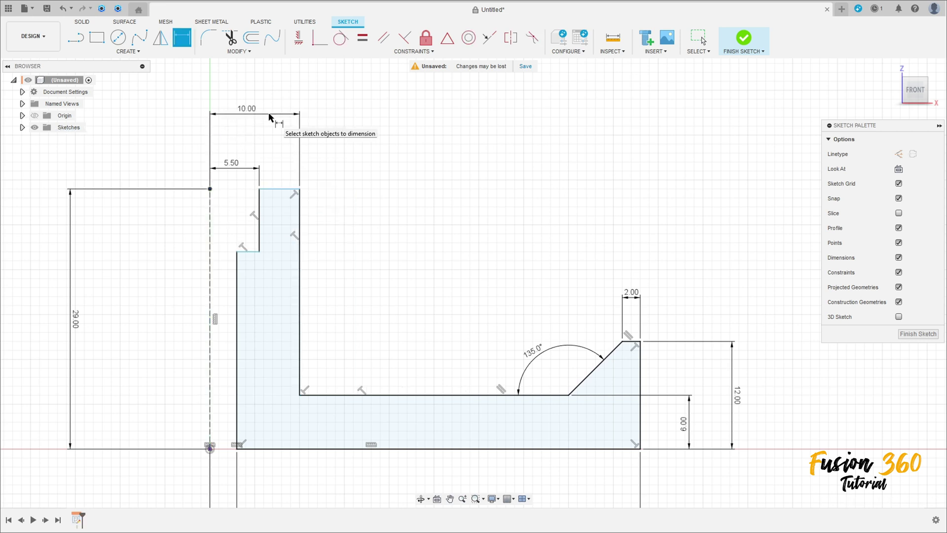
# Set the step depth to 3.00 and level the step corner with the axis top.
pyautogui.click(260, 221)
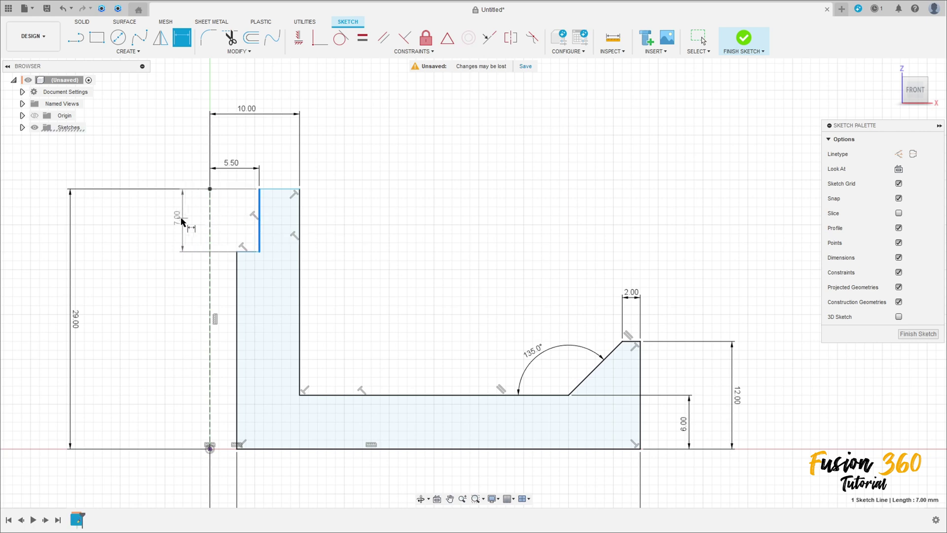
pyautogui.click(170, 220)
pyautogui.write('3')
pyautogui.press('Return')
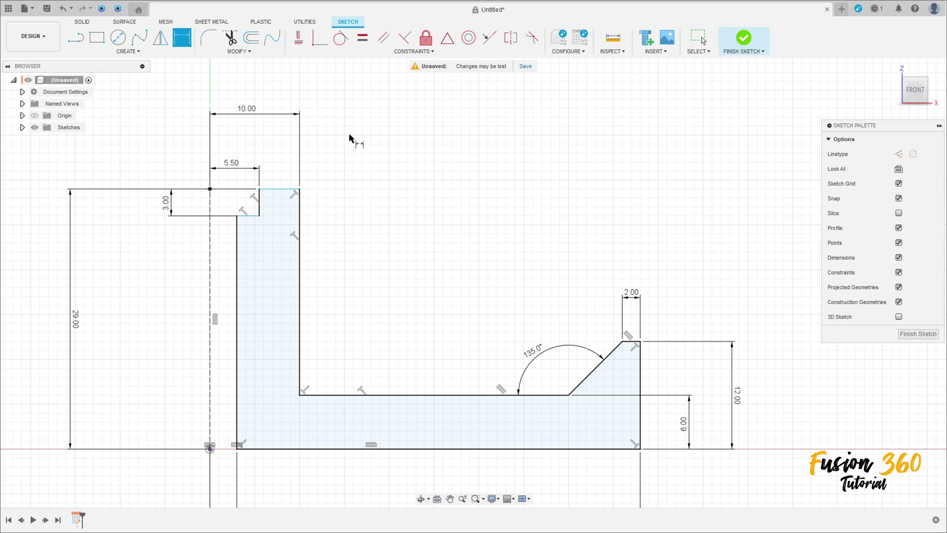
pyautogui.click(299, 40)
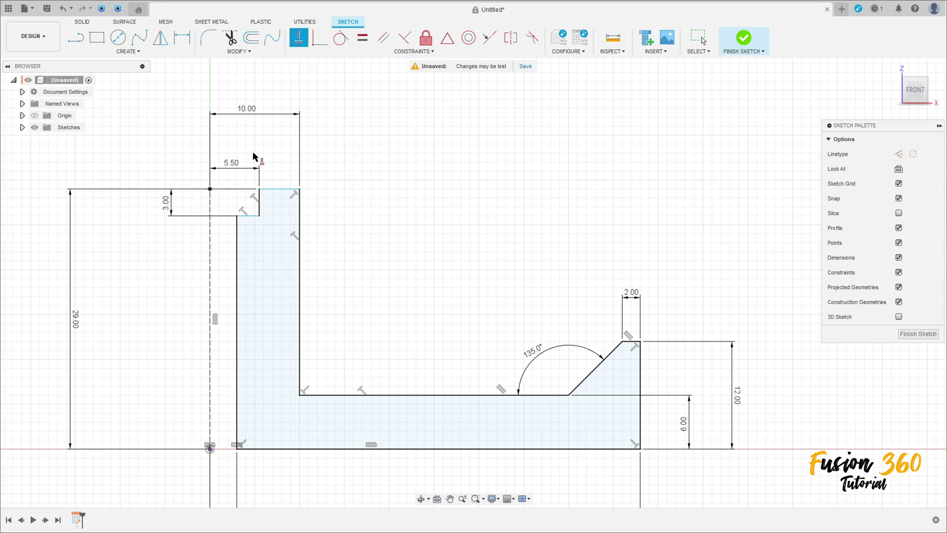
pyautogui.click(259, 189)
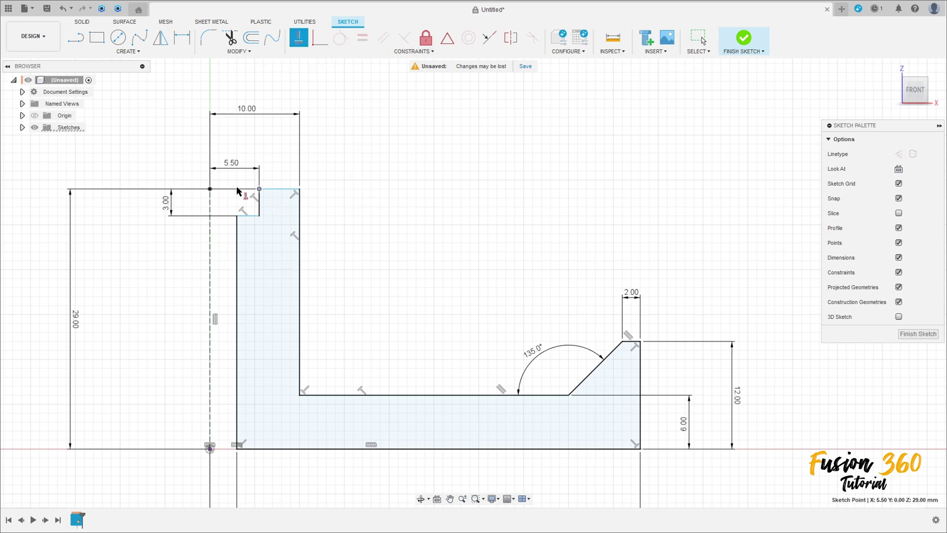
pyautogui.click(209, 190)
pyautogui.scroll(-3, 434, 311)
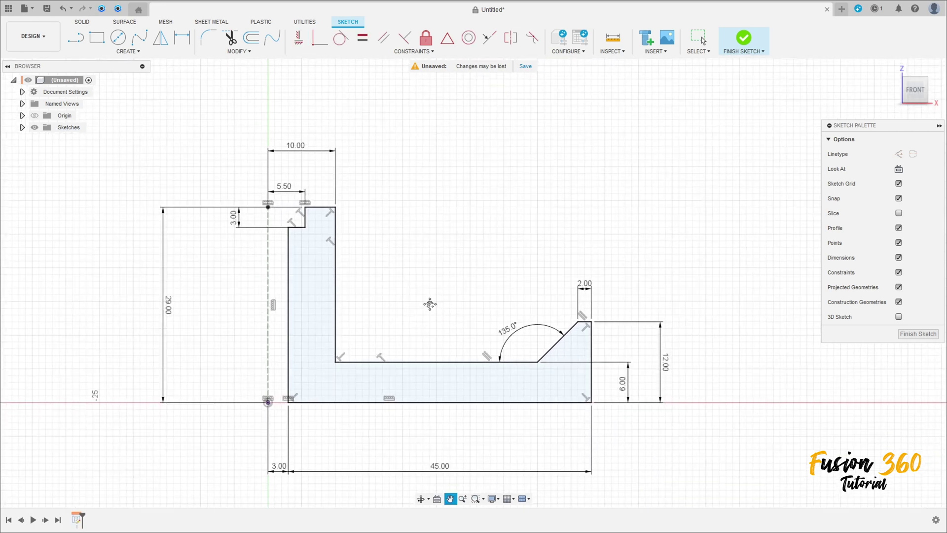
# Finish the sketch and revolve the profile 360° about the dashed axis as a new body.
pyautogui.click(744, 40)
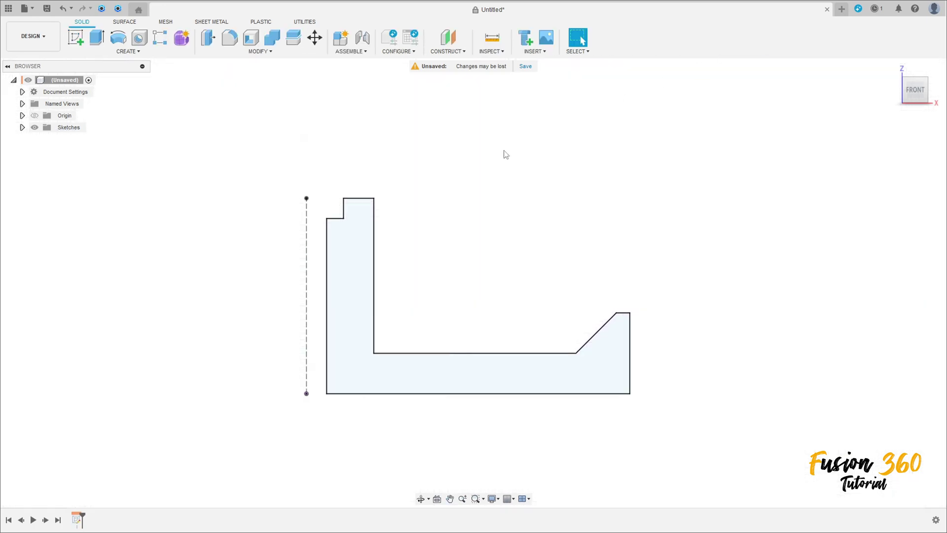
pyautogui.click(118, 37)
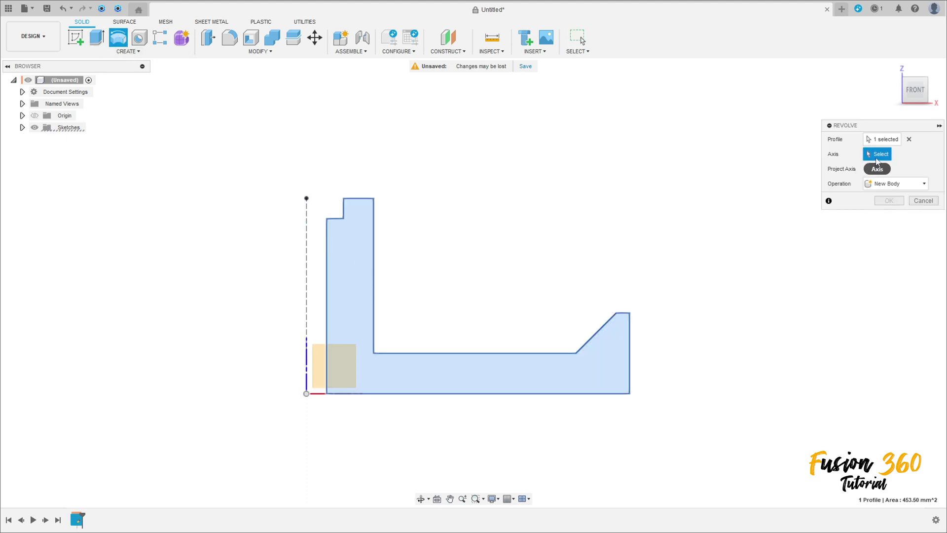
pyautogui.click(306, 261)
pyautogui.keyDown('shift'); pyautogui.moveTo(445, 239); pyautogui.dragTo(686, 248, button='middle'); pyautogui.keyUp('shift')
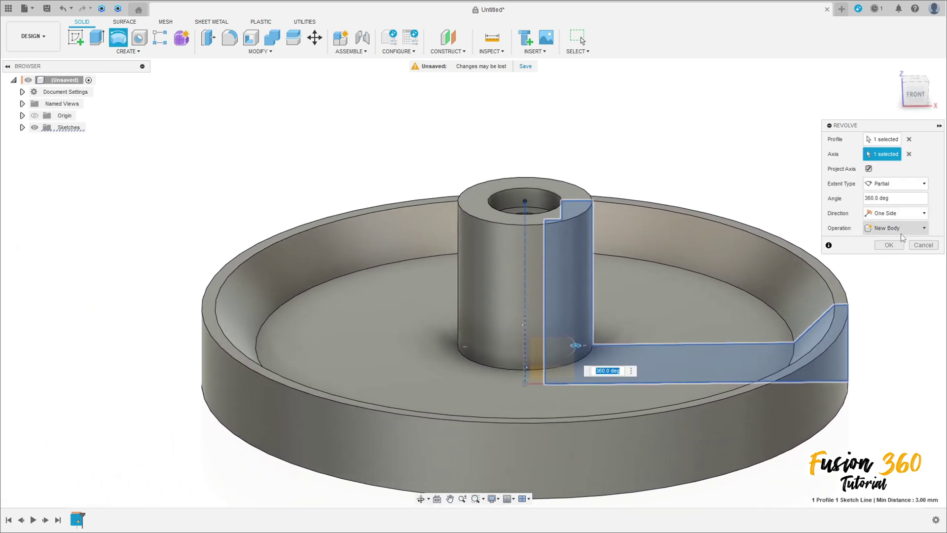
pyautogui.click(889, 245)
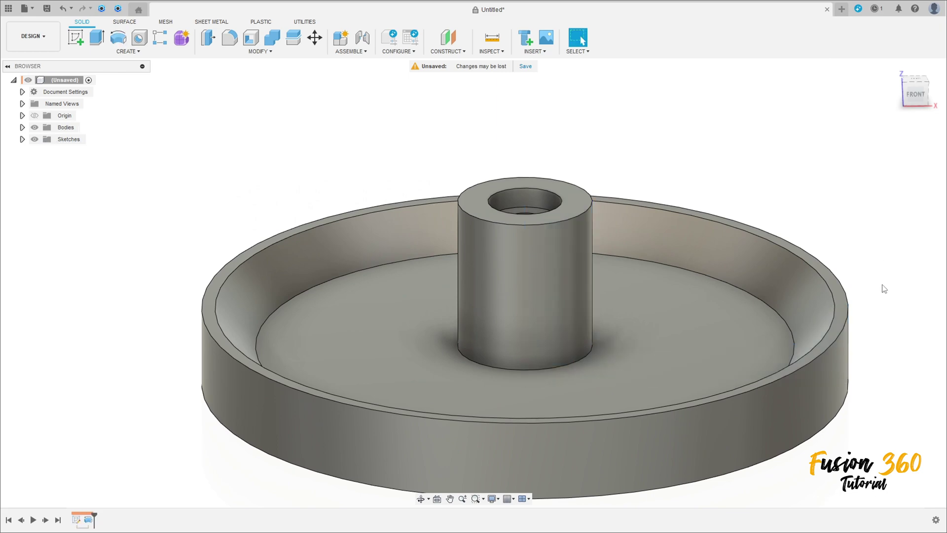
pyautogui.moveTo(818, 295); pyautogui.dragTo(786, 254, button='middle')
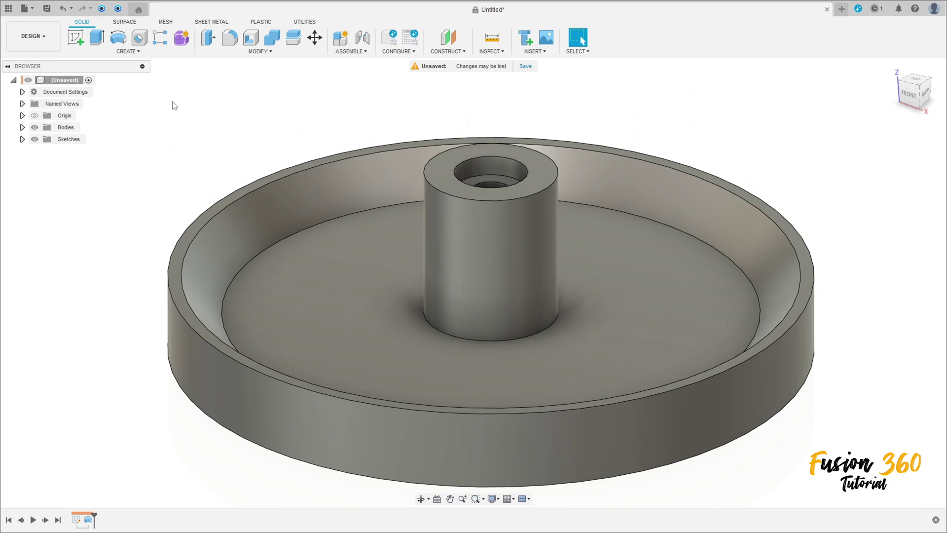
# Create a sketch on the tray floor and project the floor face's edges into it.
pyautogui.click(75, 37)
pyautogui.click(347, 268)
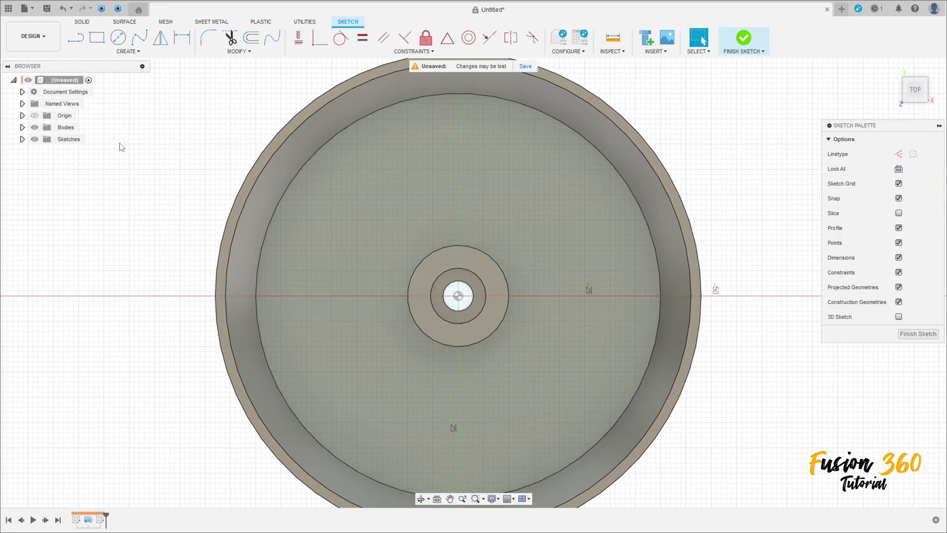
pyautogui.click(118, 52)
pyautogui.moveTo(98, 93)
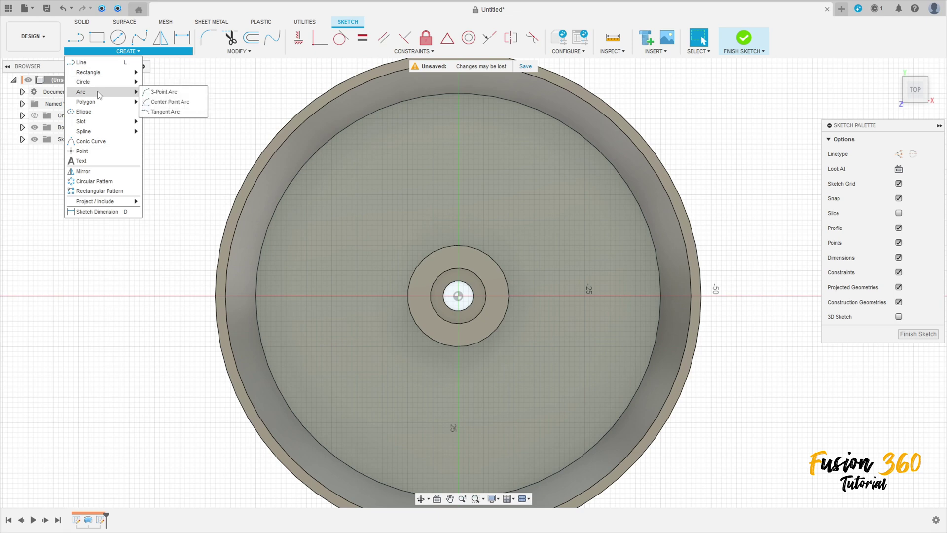
pyautogui.moveTo(99, 202)
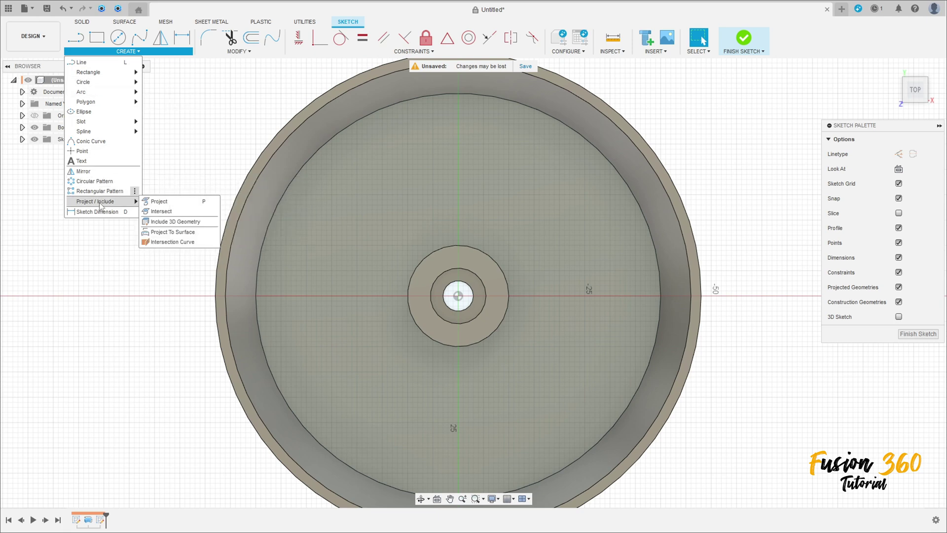
pyautogui.click(162, 202)
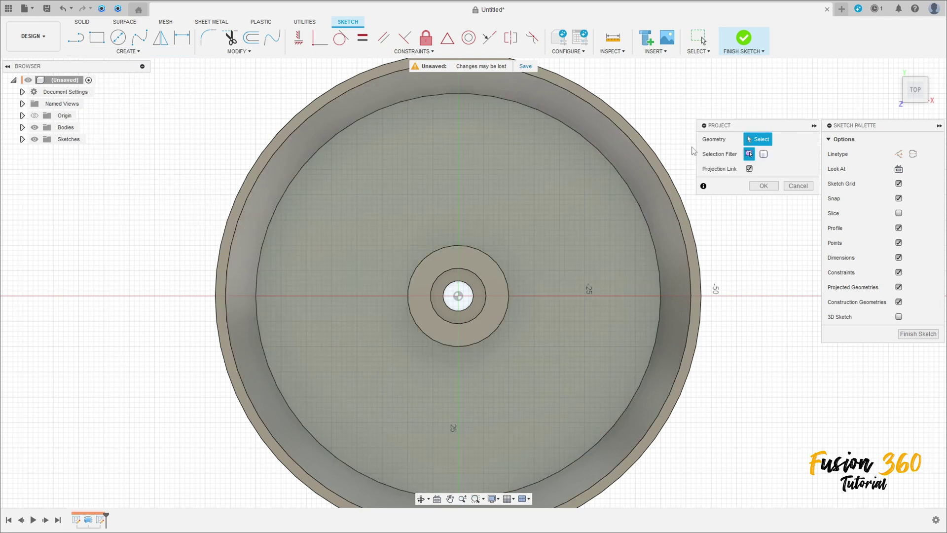
pyautogui.click(563, 208)
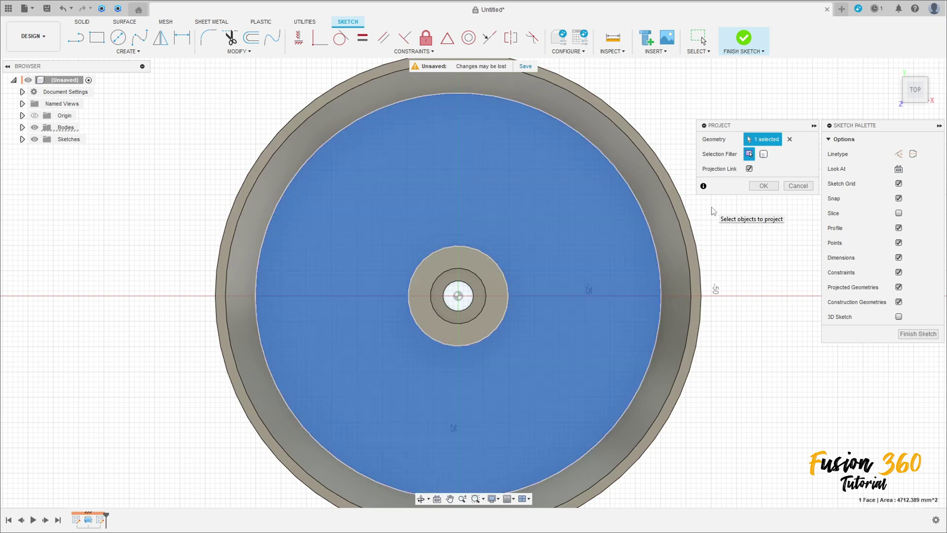
pyautogui.click(754, 187)
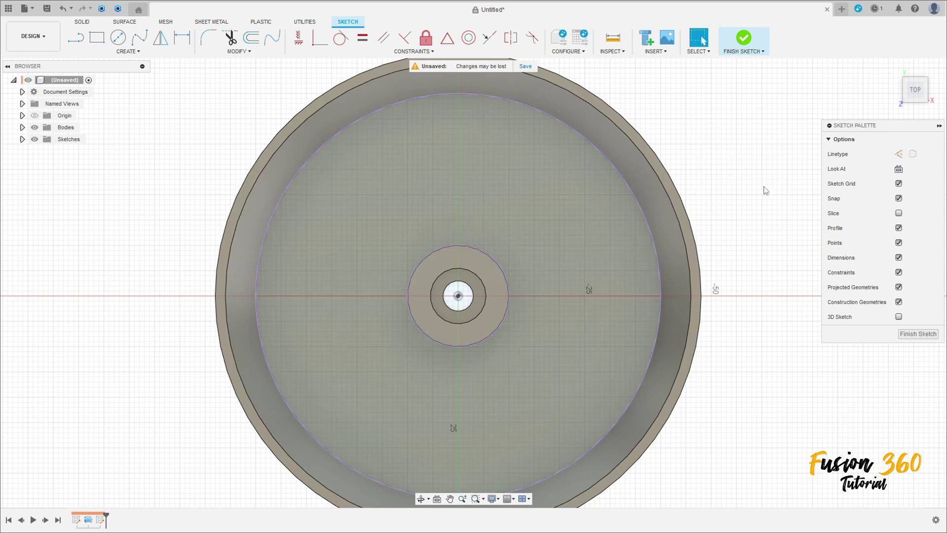
pyautogui.press('l')
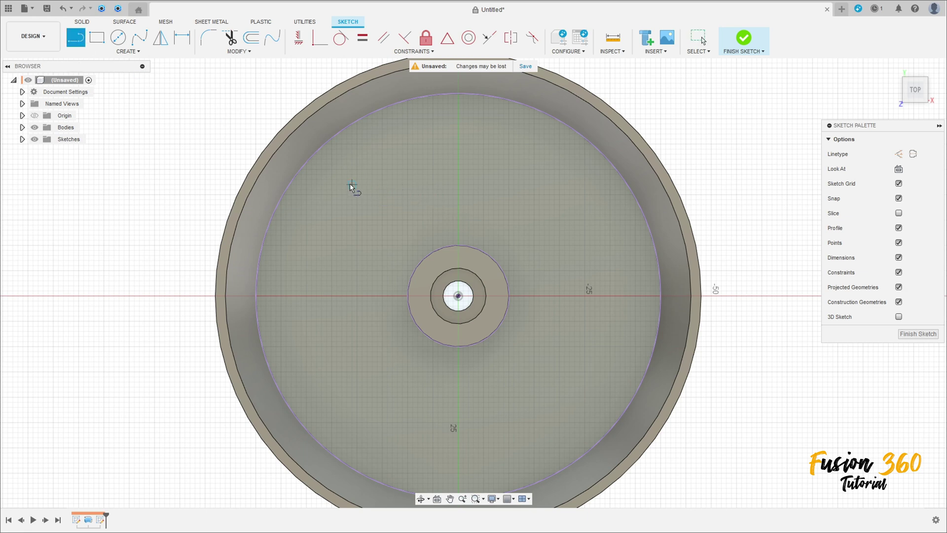
# Draw a 100 mm by 2 mm two-point rectangle across the upper tray floor.
pyautogui.click(97, 38)
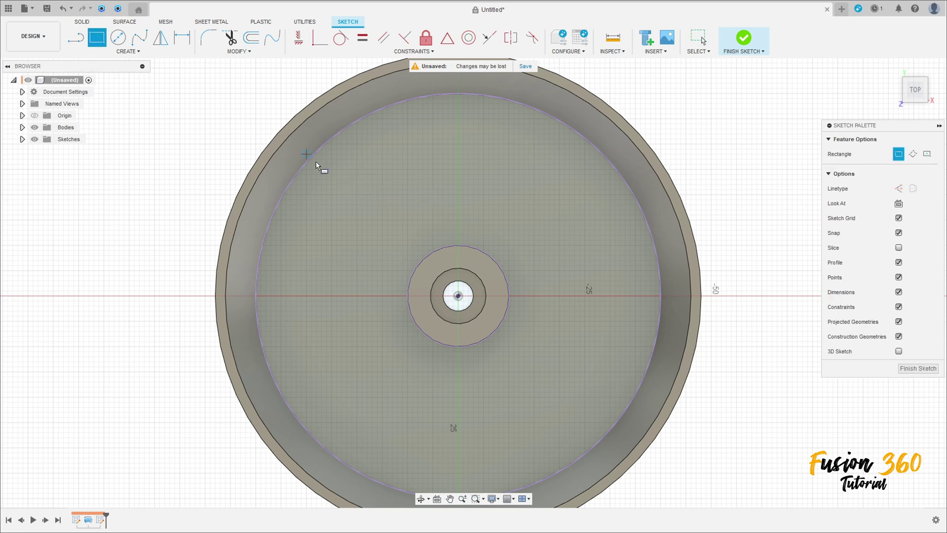
pyautogui.click(357, 184)
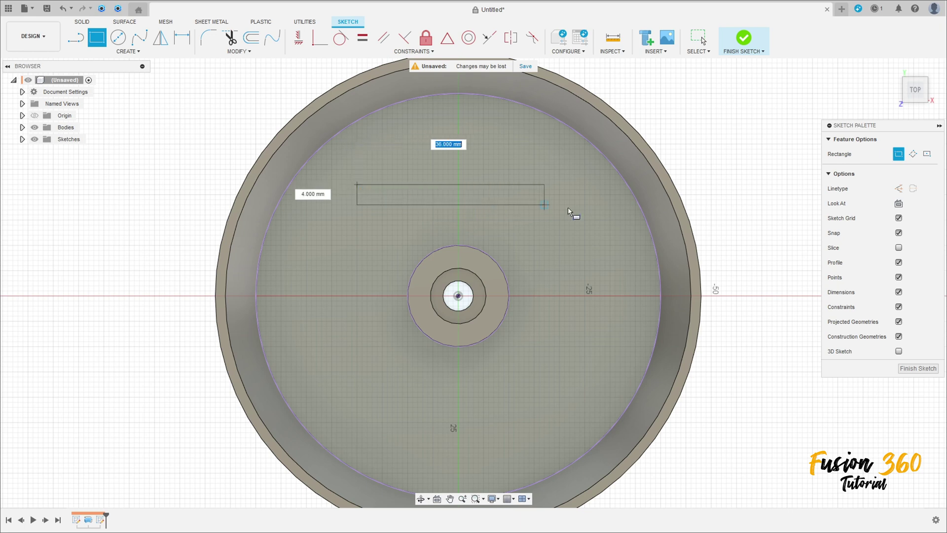
pyautogui.press('Tab')
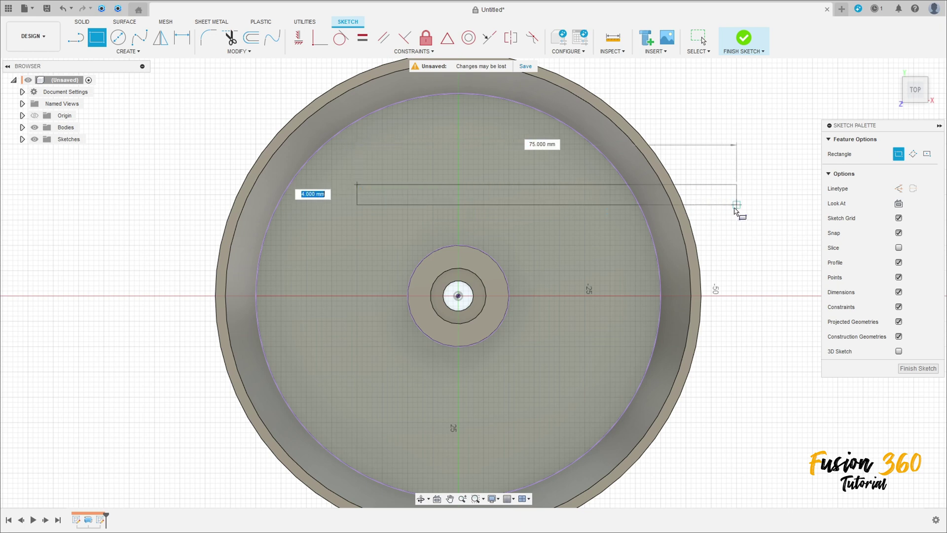
pyautogui.press('Tab')
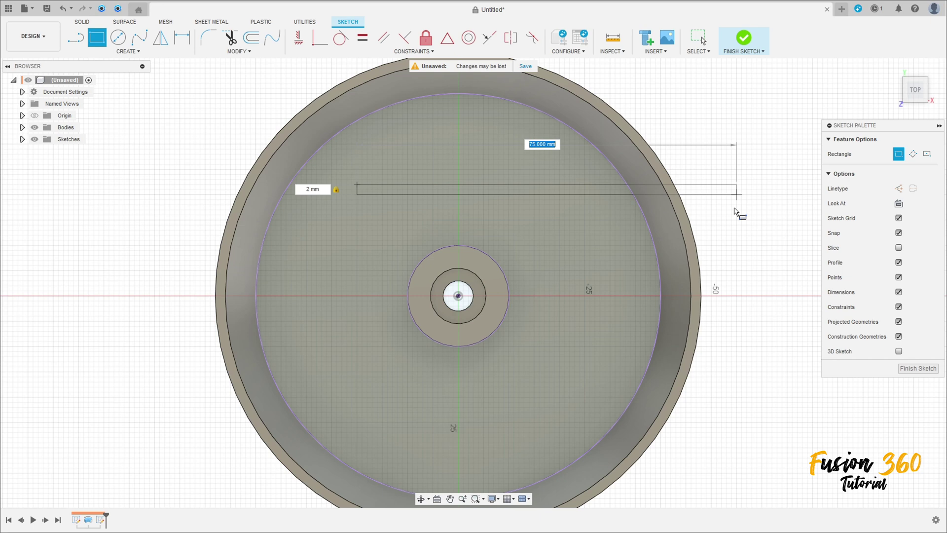
pyautogui.write('100')
pyautogui.press('Return')
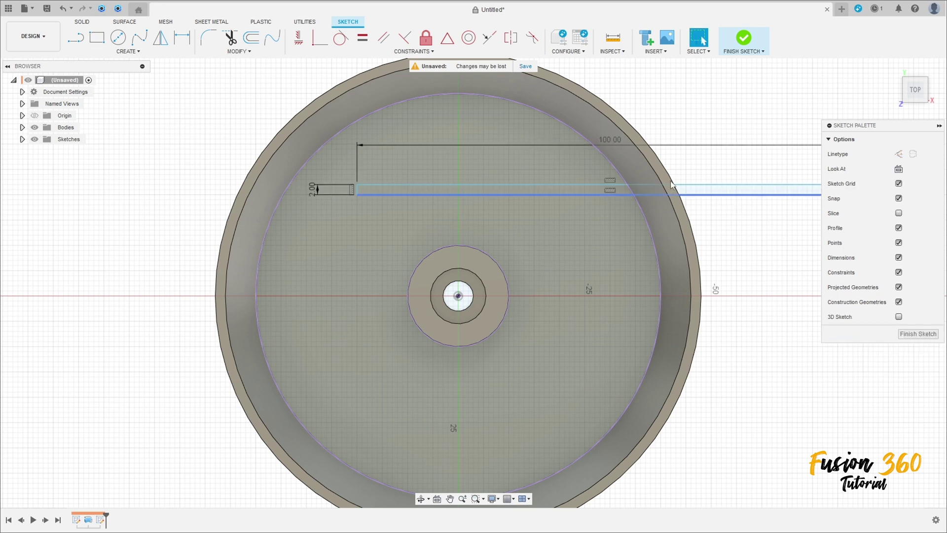
pyautogui.moveTo(494, 197); pyautogui.dragTo(549, 201, button='middle')
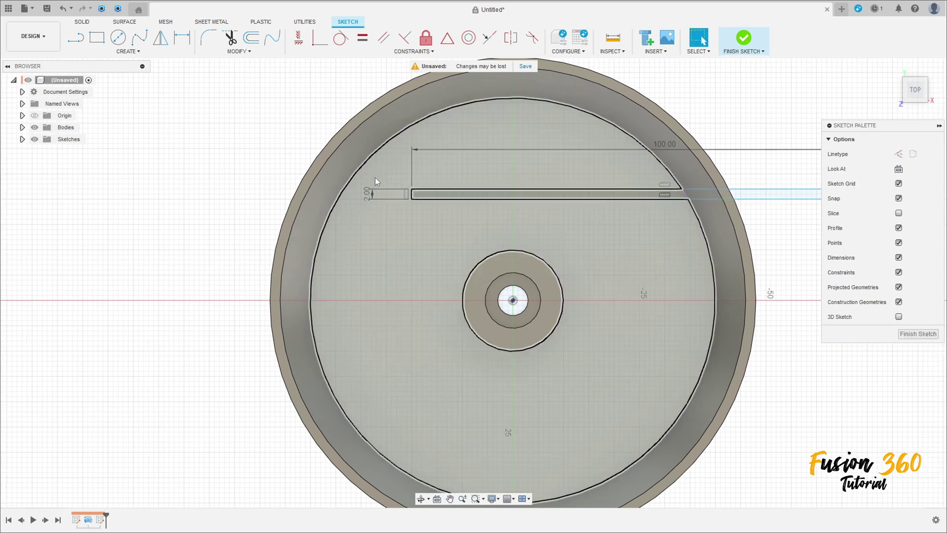
pyautogui.click(118, 37)
pyautogui.scroll(6, 404, 193)
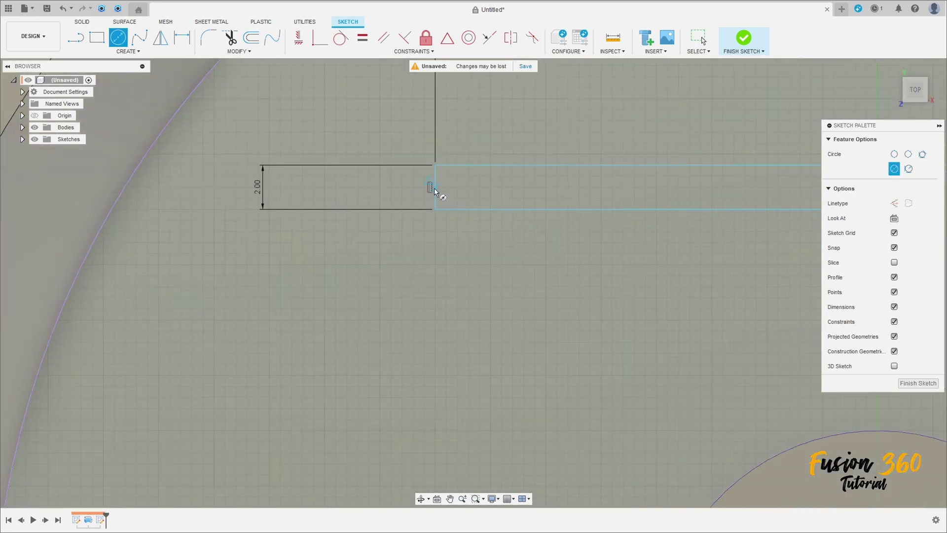
# Place a 13 mm diameter circle centred at the rectangle's left end.
pyautogui.click(435, 187)
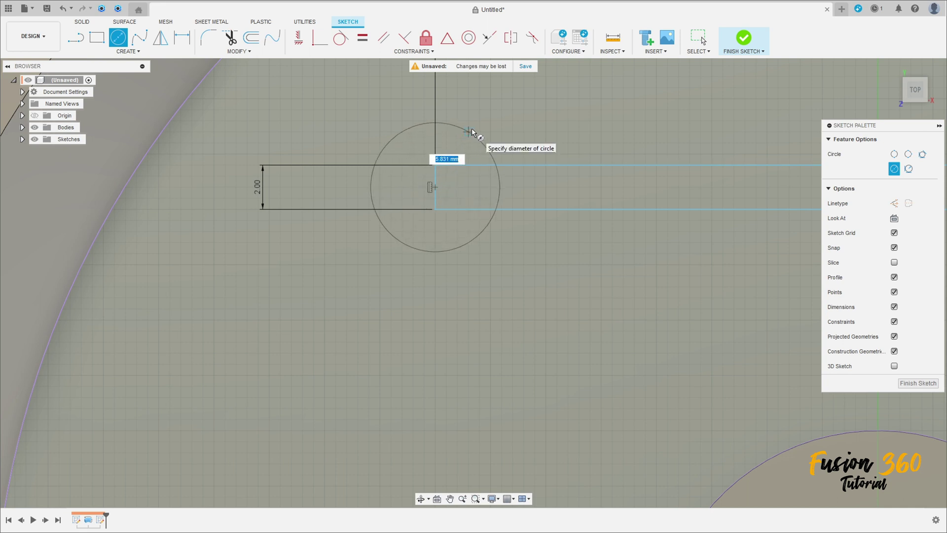
pyautogui.write('13')
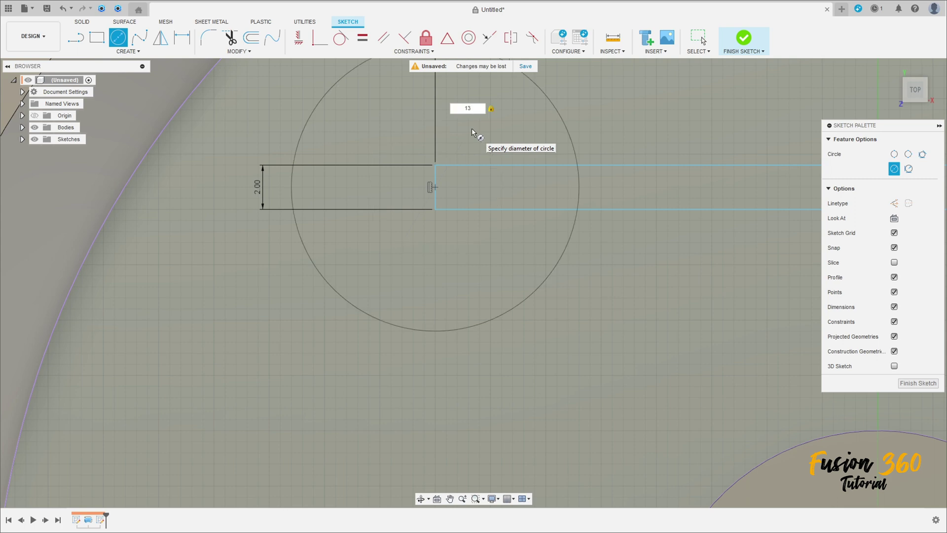
pyautogui.press('Return')
pyautogui.press('Escape')
pyautogui.scroll(-1, 548, 156)
pyautogui.scroll(-3, 548, 156)
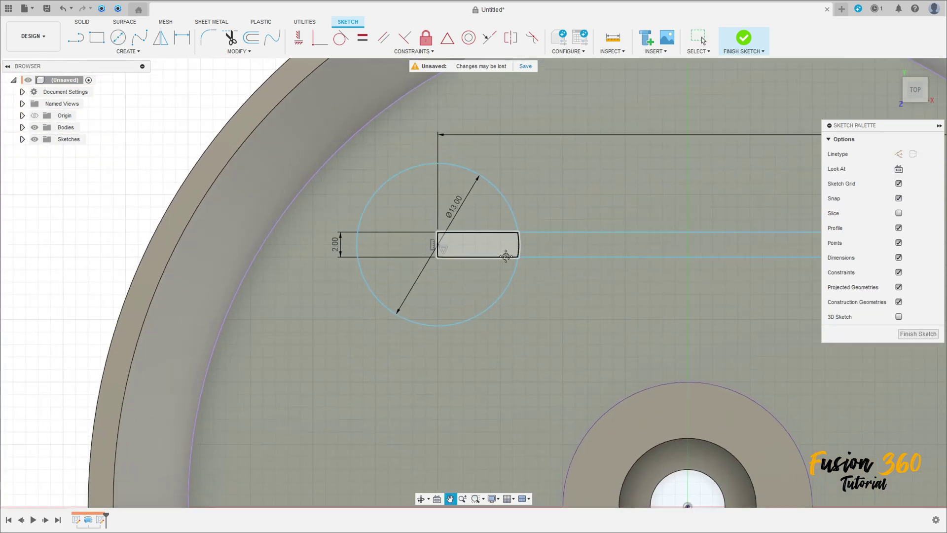
pyautogui.scroll(-1, 573, 289)
pyautogui.moveTo(573, 289); pyautogui.dragTo(383, 250, button='middle')
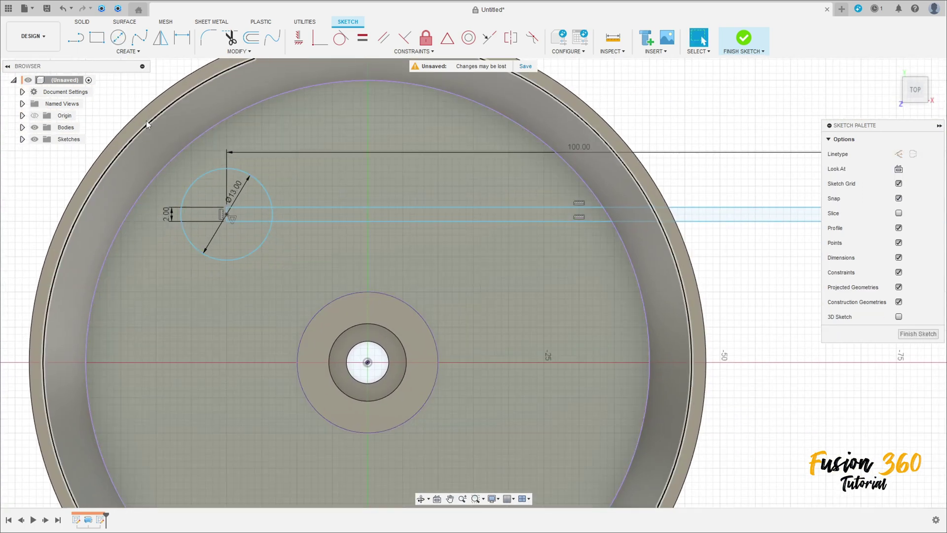
# Dimension the circle's centre 21 mm vertically from the origin.
pyautogui.click(184, 39)
pyautogui.scroll(3, 207, 197)
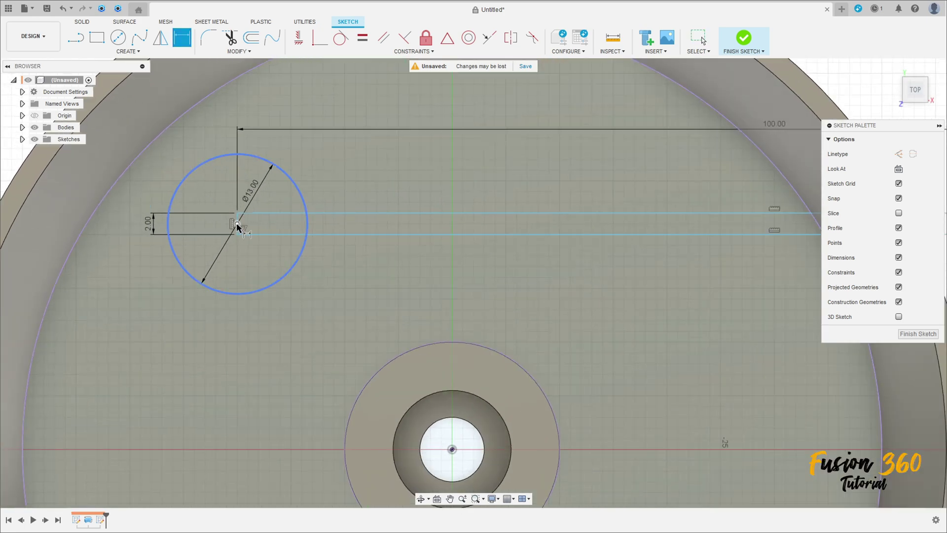
pyautogui.click(237, 225)
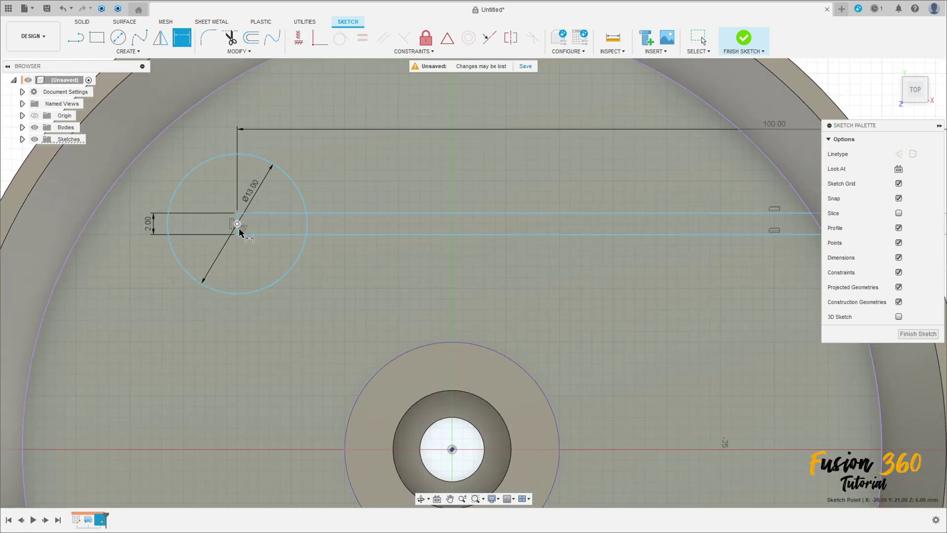
pyautogui.click(452, 450)
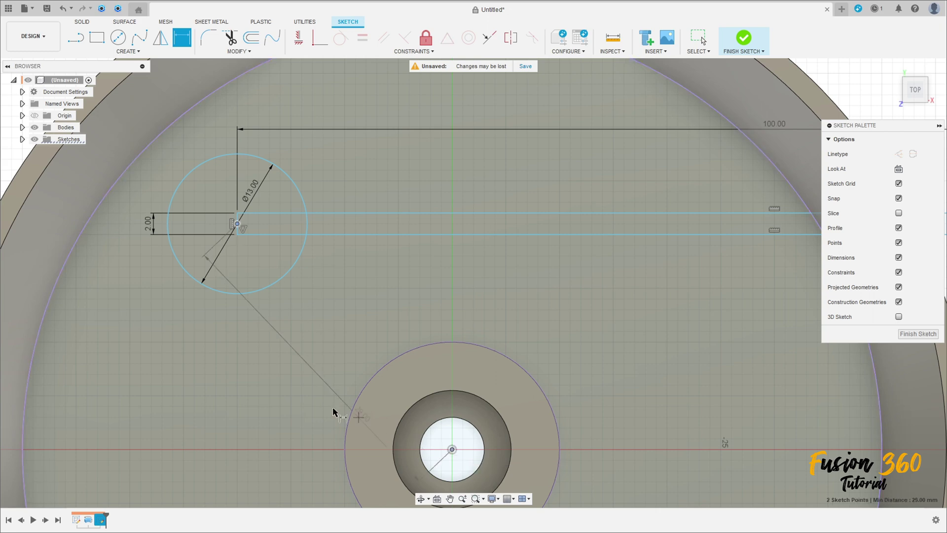
pyautogui.click(133, 321)
pyautogui.write('21')
pyautogui.press('Return')
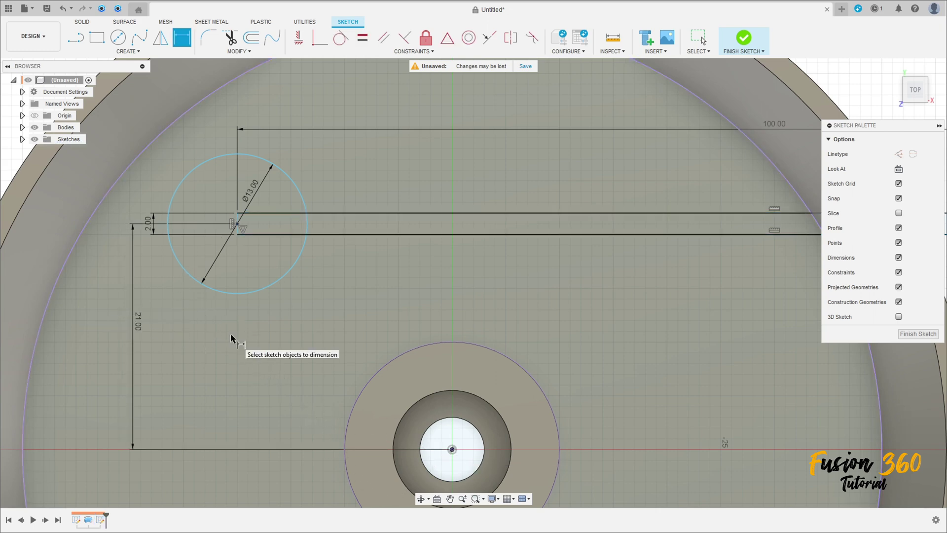
pyautogui.moveTo(256, 252); pyautogui.dragTo(305, 314, button='middle')
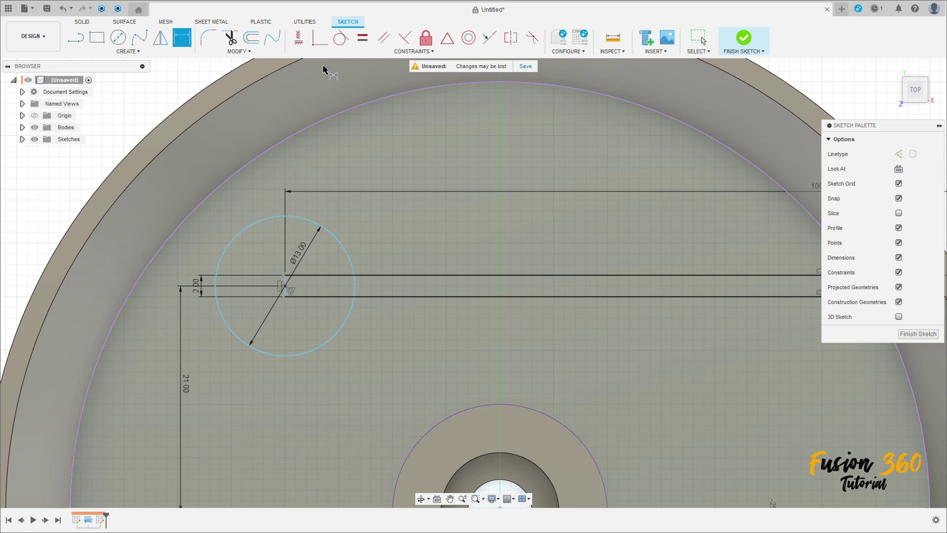
# Make the 13 mm circle tangent to the floor's outer arc.
pyautogui.click(341, 40)
pyautogui.click(221, 254)
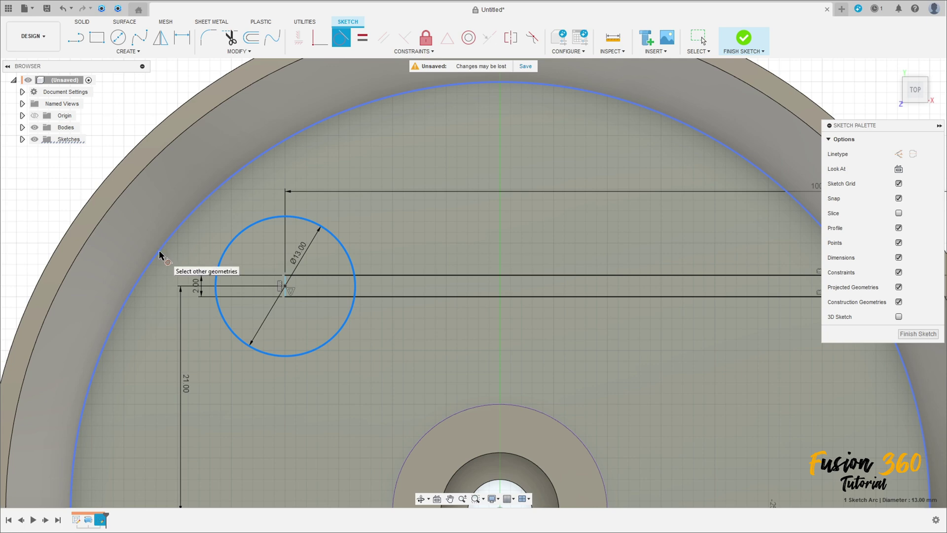
pyautogui.click(159, 255)
pyautogui.scroll(-2, 352, 365)
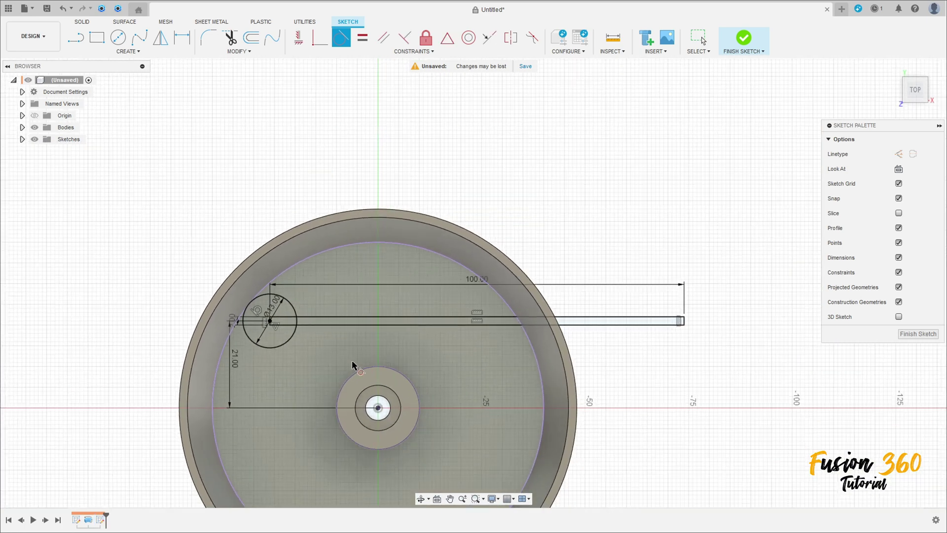
pyautogui.scroll(2, 341, 364)
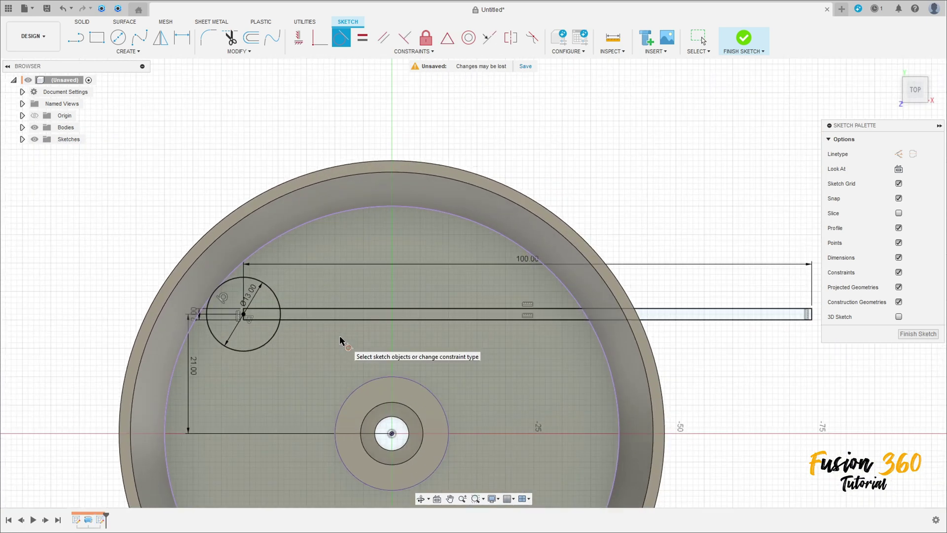
pyautogui.keyDown('shift'); pyautogui.moveTo(341, 353); pyautogui.dragTo(420, 247, button='middle'); pyautogui.keyUp('shift')
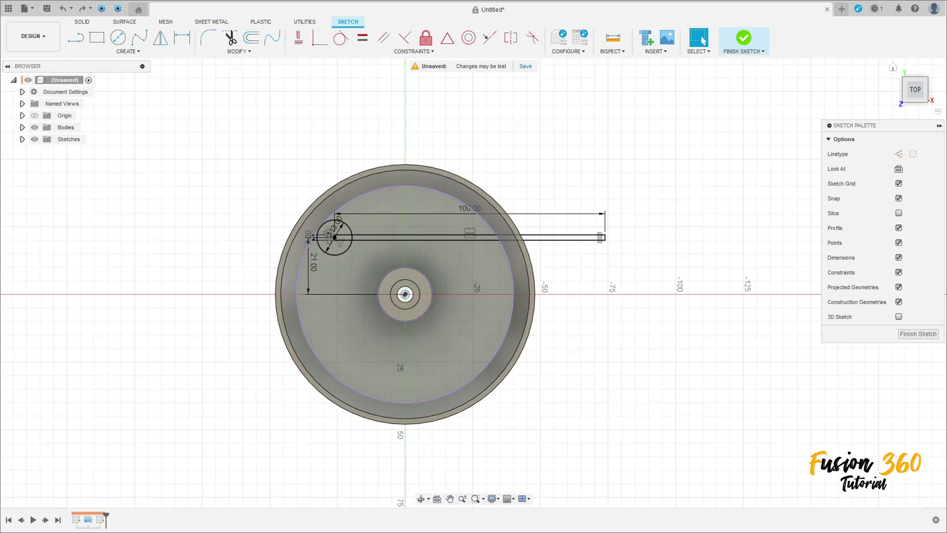
pyautogui.press('Escape')
pyautogui.scroll(2, 470, 188)
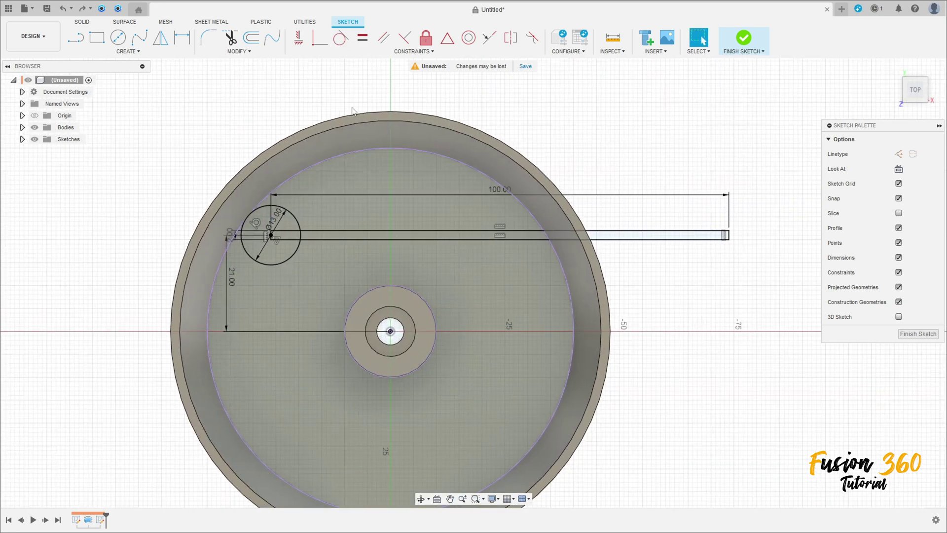
# Finish the sketch and select the small circle and three slot profile pieces to extrude.
pyautogui.click(738, 41)
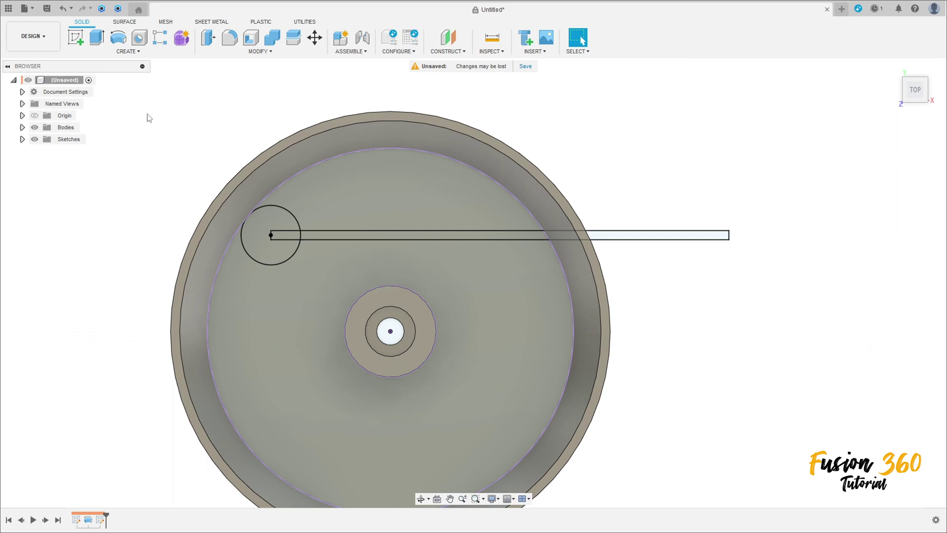
pyautogui.click(99, 38)
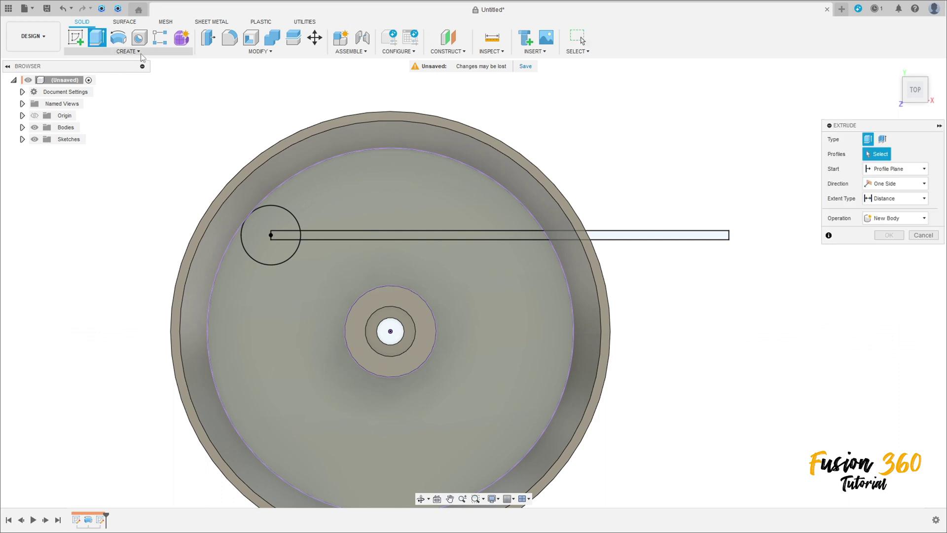
pyautogui.click(266, 220)
pyautogui.click(285, 236)
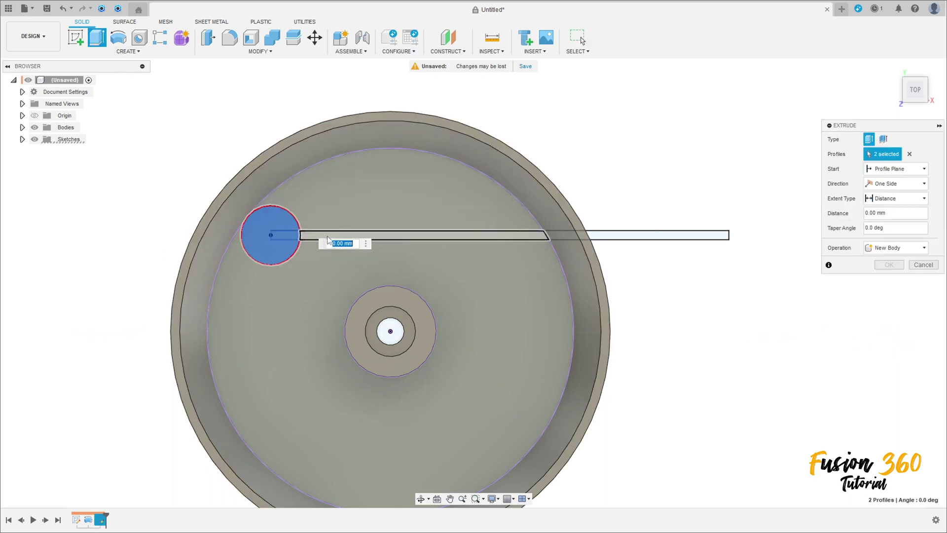
pyautogui.click(341, 236)
pyautogui.click(639, 242)
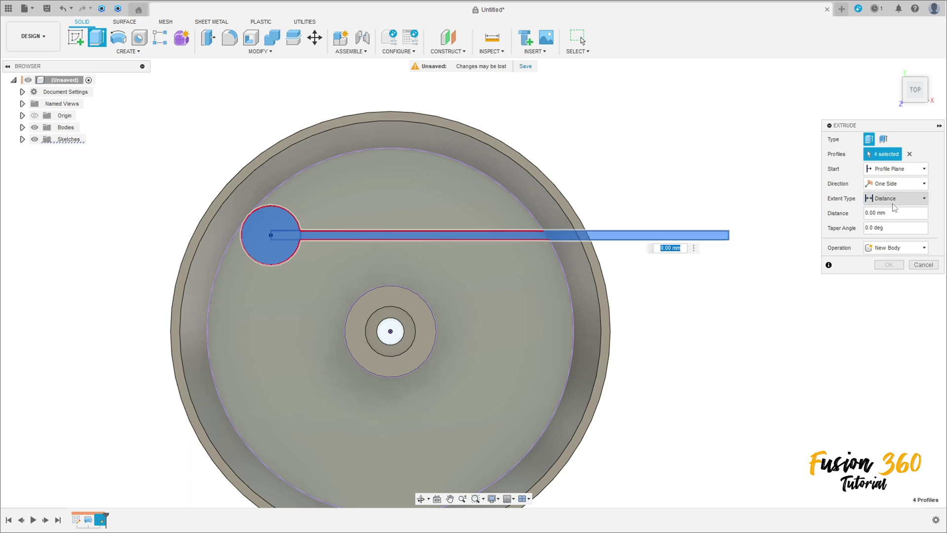
# Extrude the selection as a two-sided cut, 26 mm upward and 28 mm downward.
pyautogui.click(883, 183)
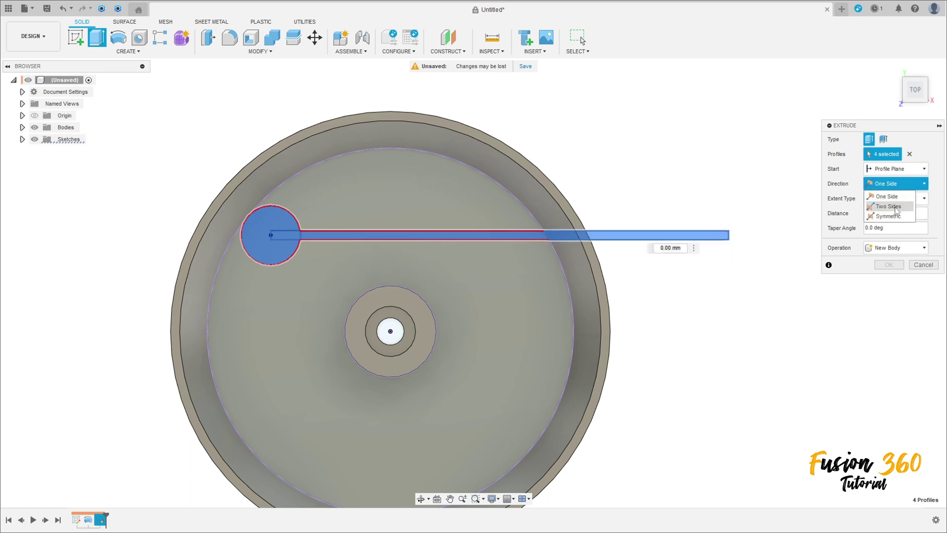
pyautogui.click(896, 212)
pyautogui.press('F6')
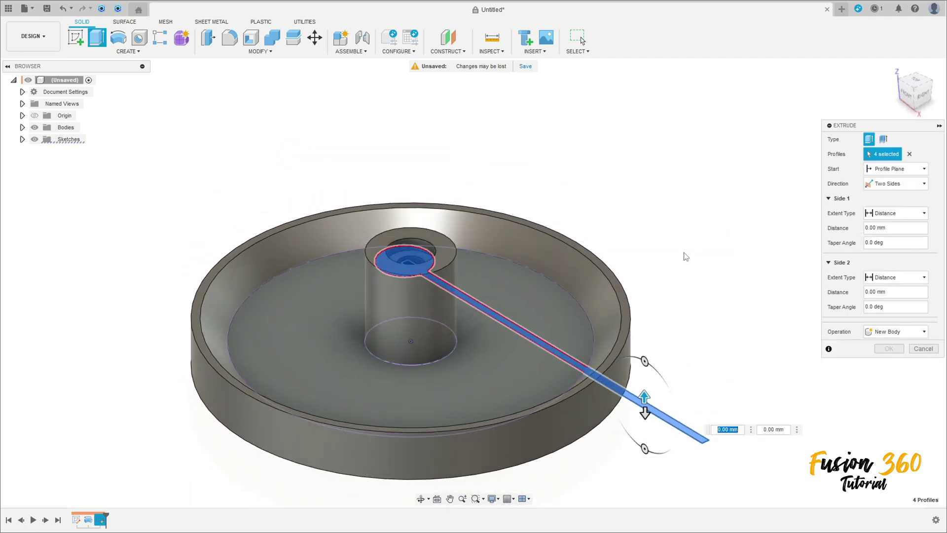
pyautogui.moveTo(644, 396); pyautogui.dragTo(654, 297)
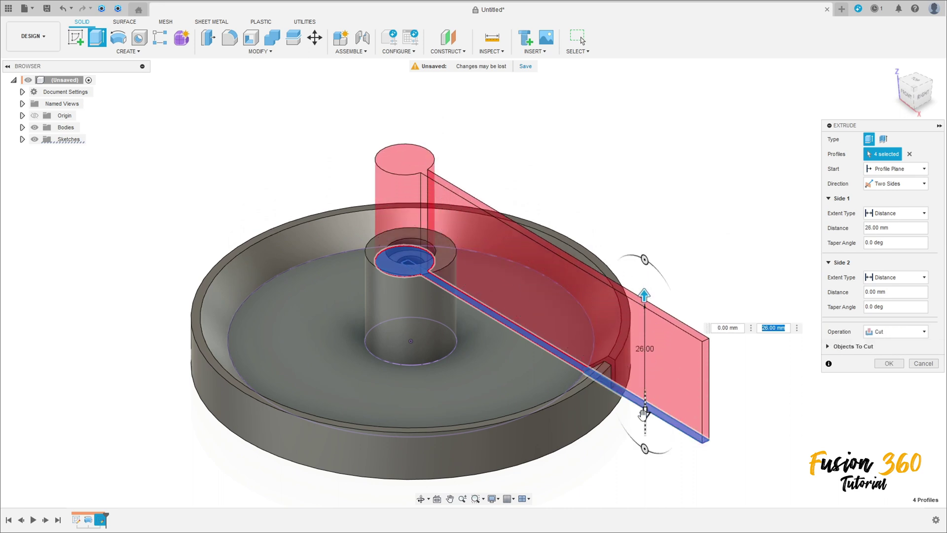
pyautogui.moveTo(644, 413); pyautogui.dragTo(631, 529)
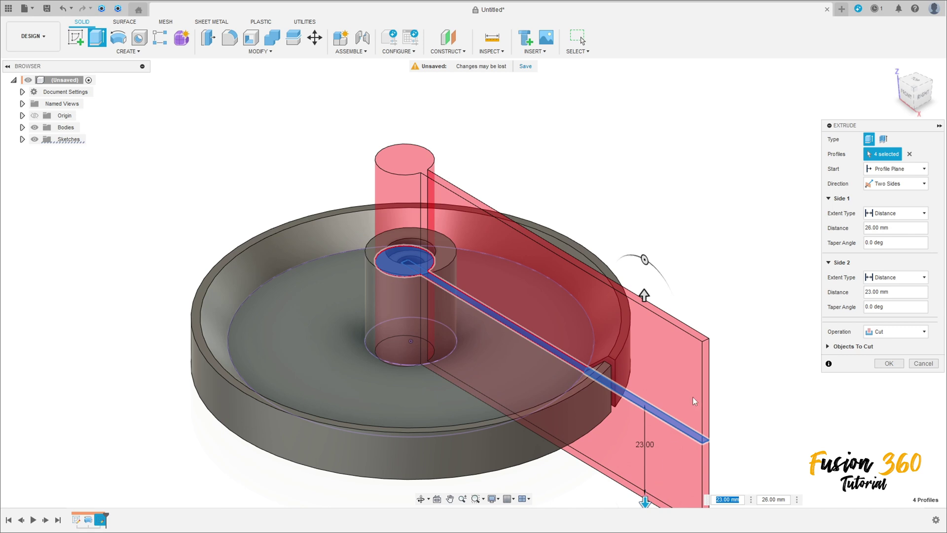
pyautogui.moveTo(692, 400); pyautogui.dragTo(706, 271, button='middle')
pyautogui.moveTo(656, 376); pyautogui.dragTo(668, 398)
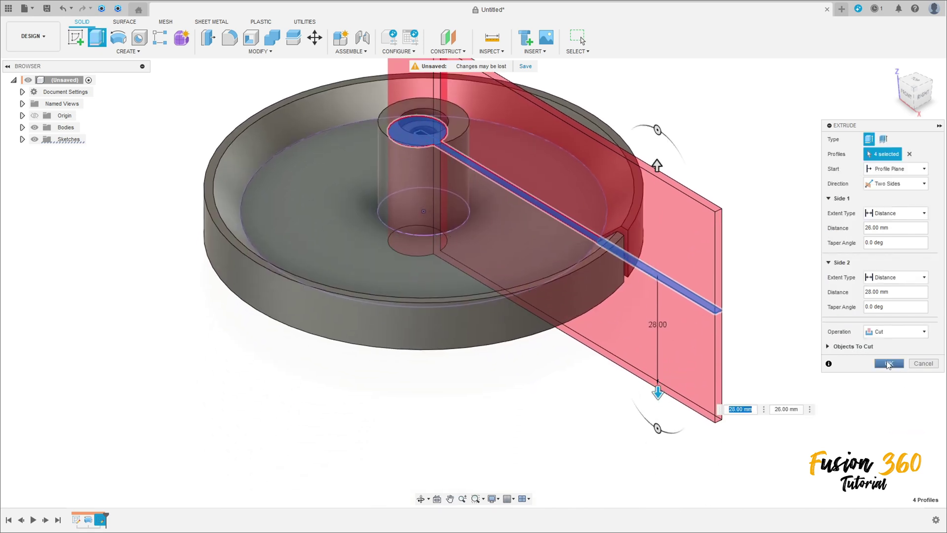
pyautogui.click(888, 364)
pyautogui.scroll(-3, 687, 327)
pyautogui.keyDown('shift'); pyautogui.moveTo(666, 237); pyautogui.dragTo(679, 271, button='middle'); pyautogui.keyUp('shift')
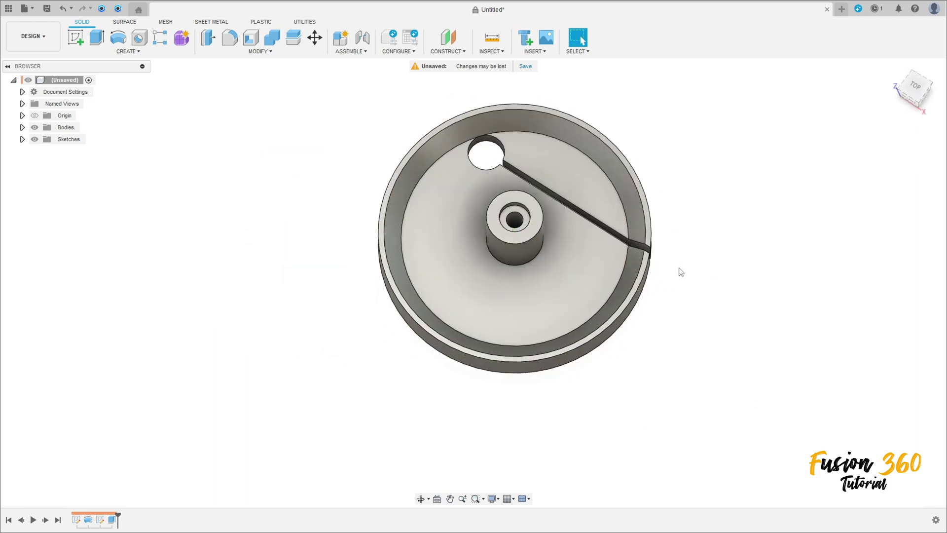
# Circular-pattern the slot extrude cut as a feature, three times around the central boss hole axis.
pyautogui.click(137, 51)
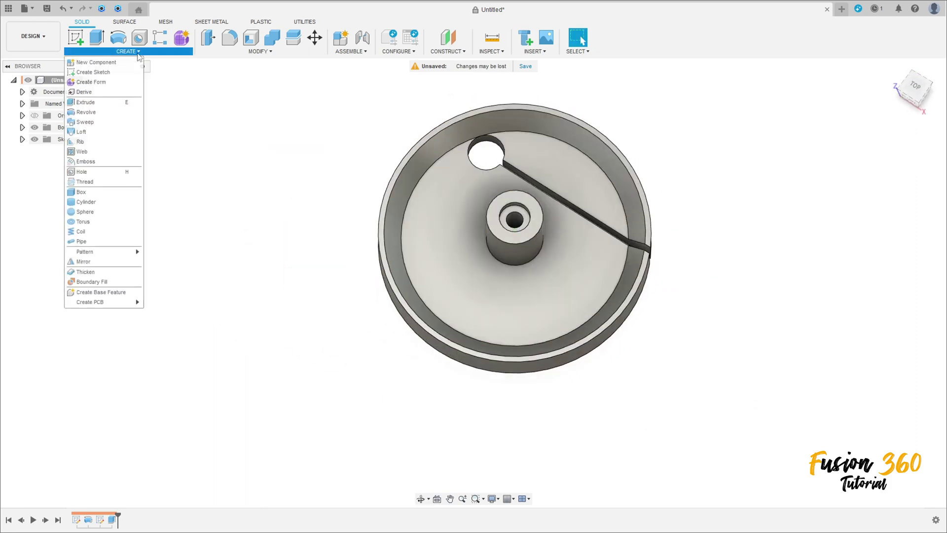
pyautogui.moveTo(113, 254)
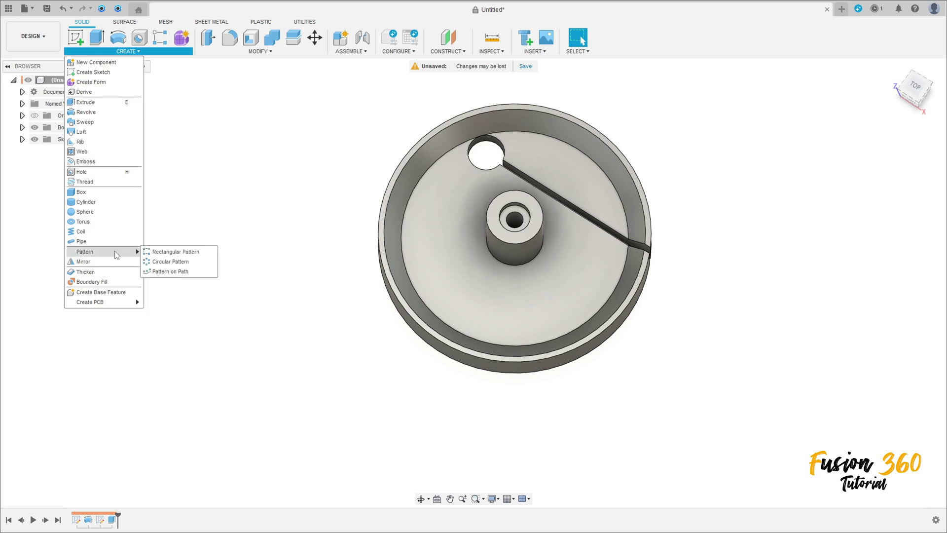
pyautogui.click(156, 262)
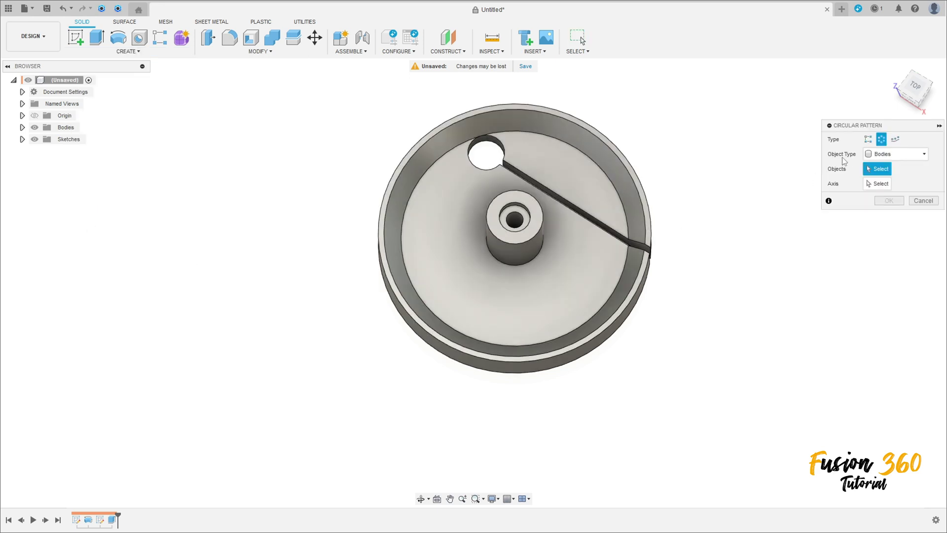
pyautogui.click(893, 155)
pyautogui.click(892, 186)
pyautogui.click(115, 523)
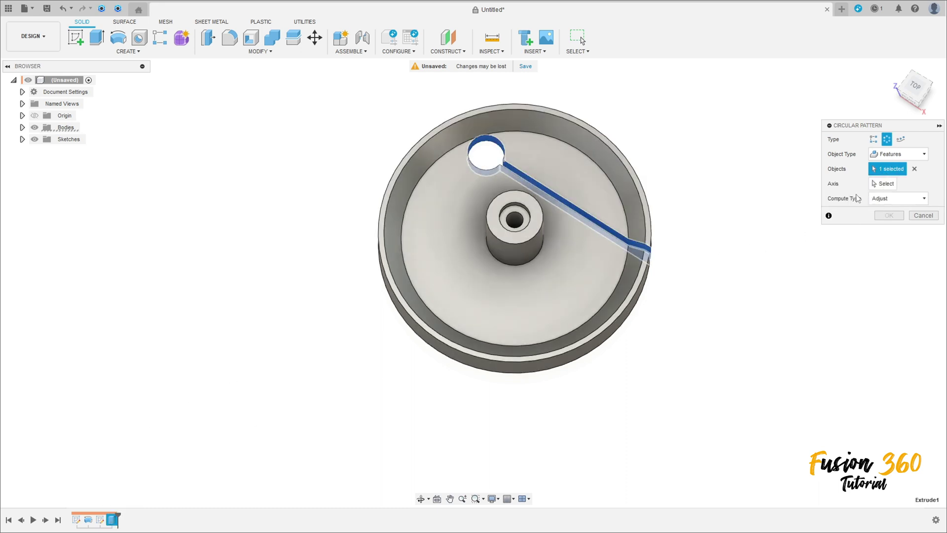
pyautogui.click(885, 184)
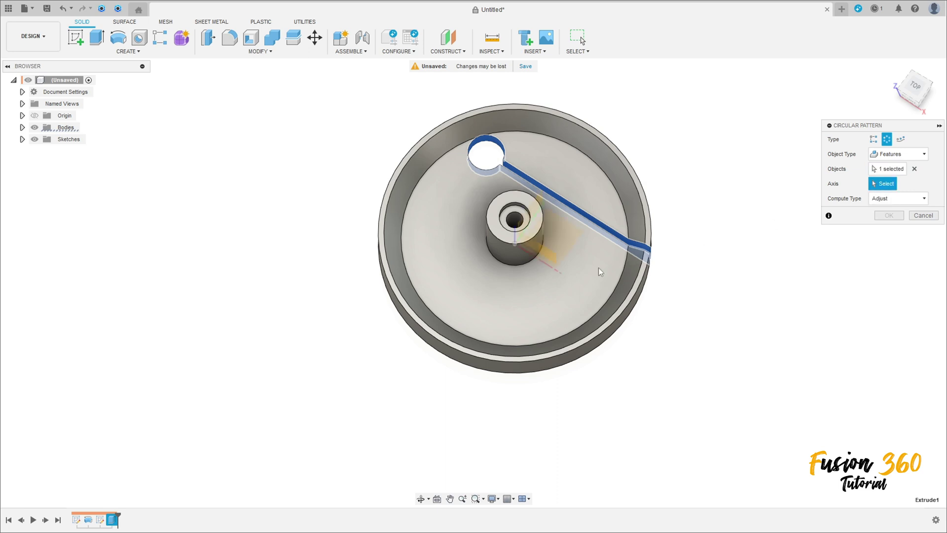
pyautogui.click(510, 264)
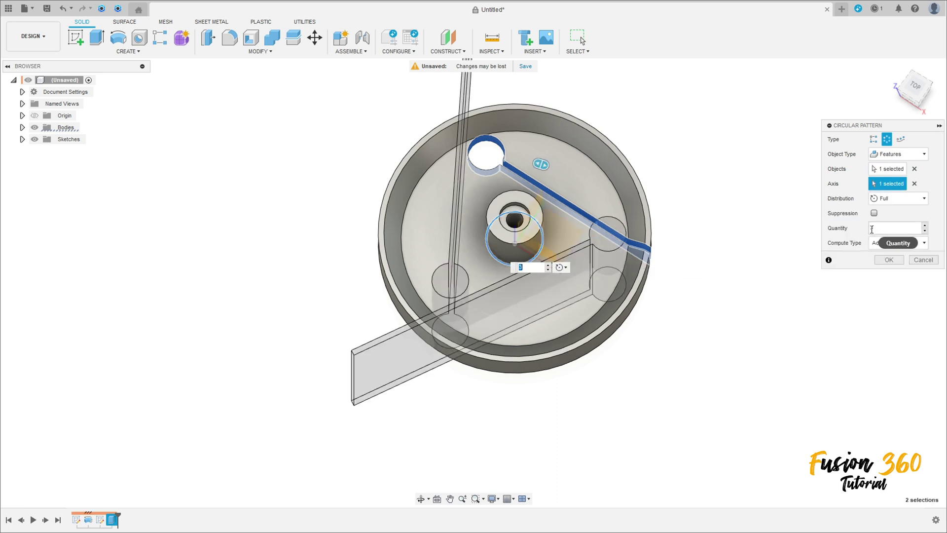
pyautogui.click(890, 260)
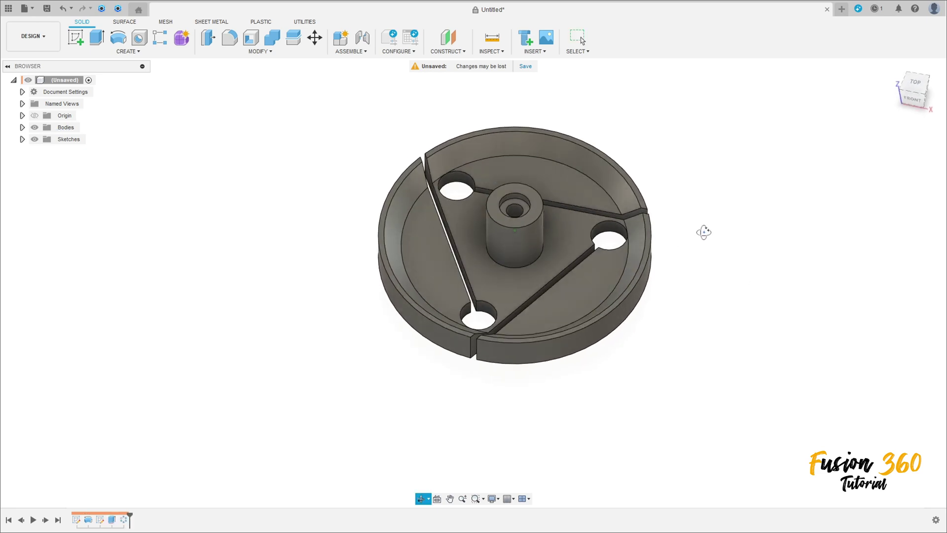